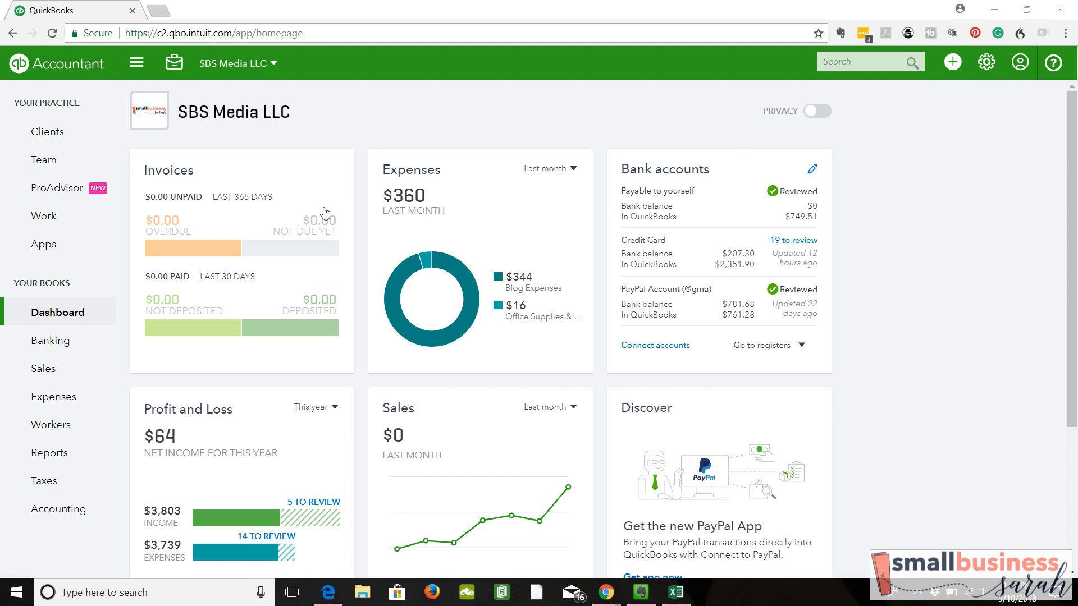
# Open the Balance Sheet report for last month and rerun it with the Cash accounting method
pyautogui.click(85, 456)
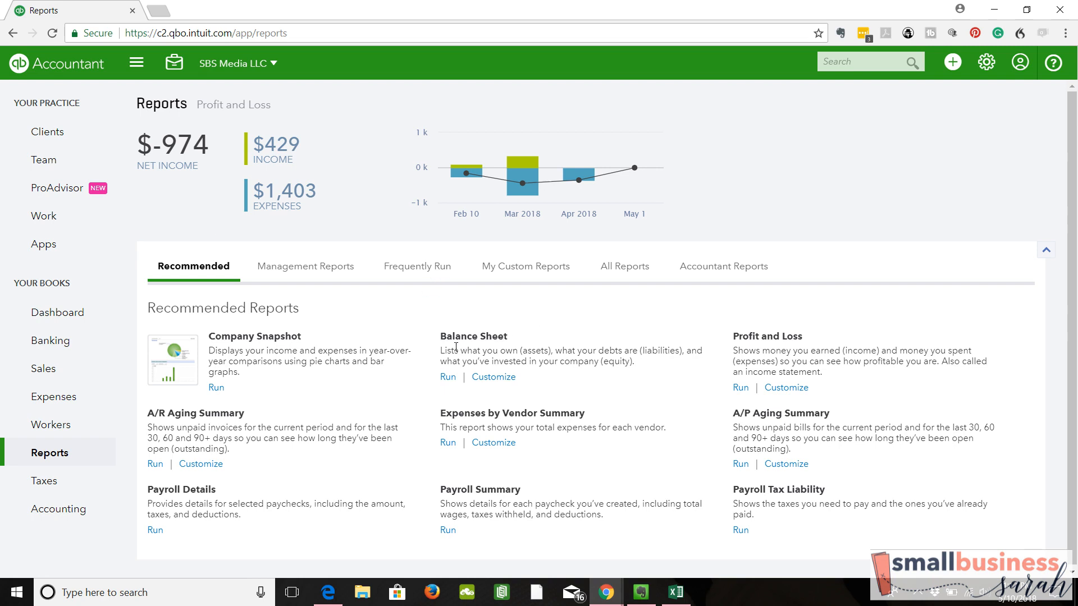
pyautogui.click(448, 378)
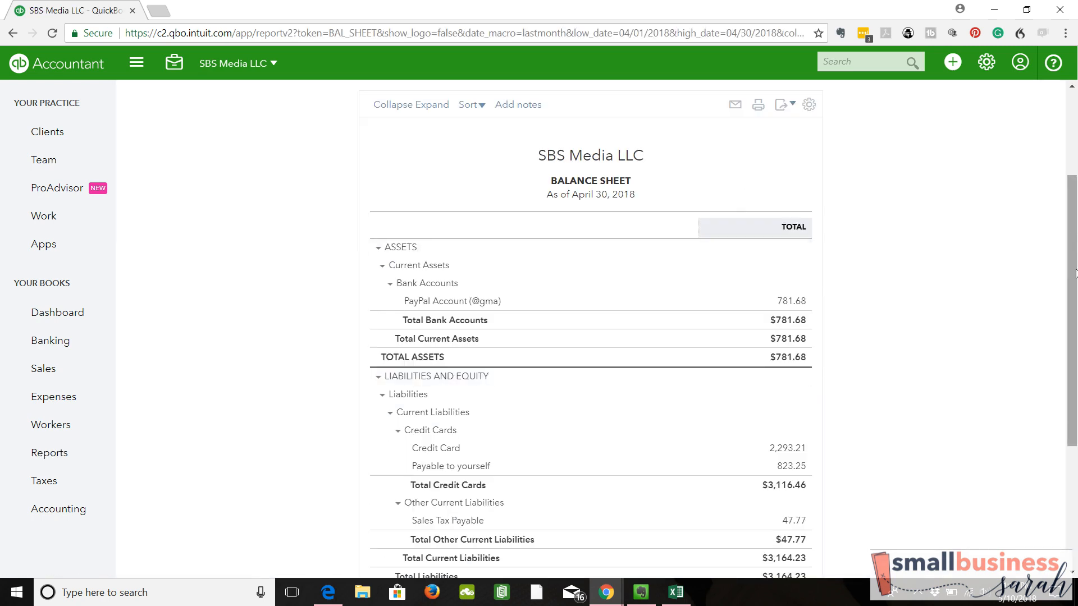
pyautogui.moveTo(1075, 268); pyautogui.dragTo(1075, 158)
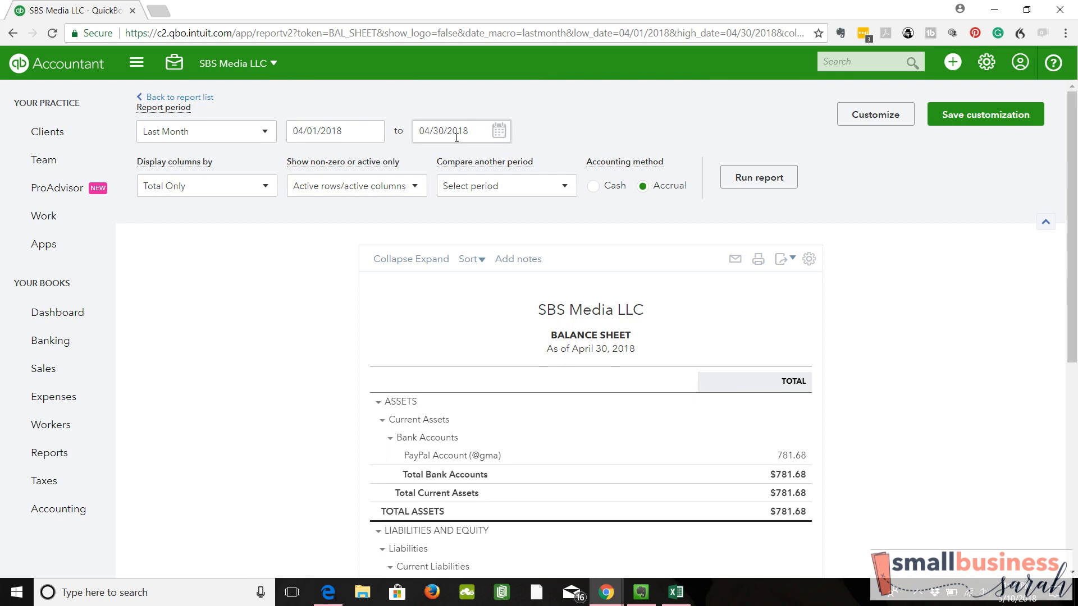
pyautogui.click(269, 139)
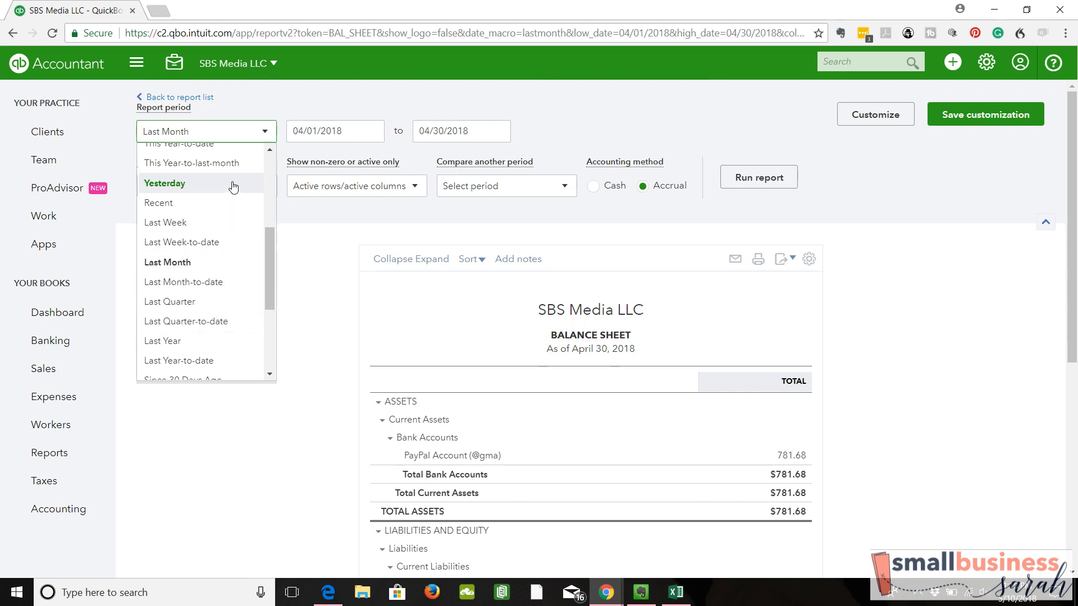
pyautogui.click(274, 108)
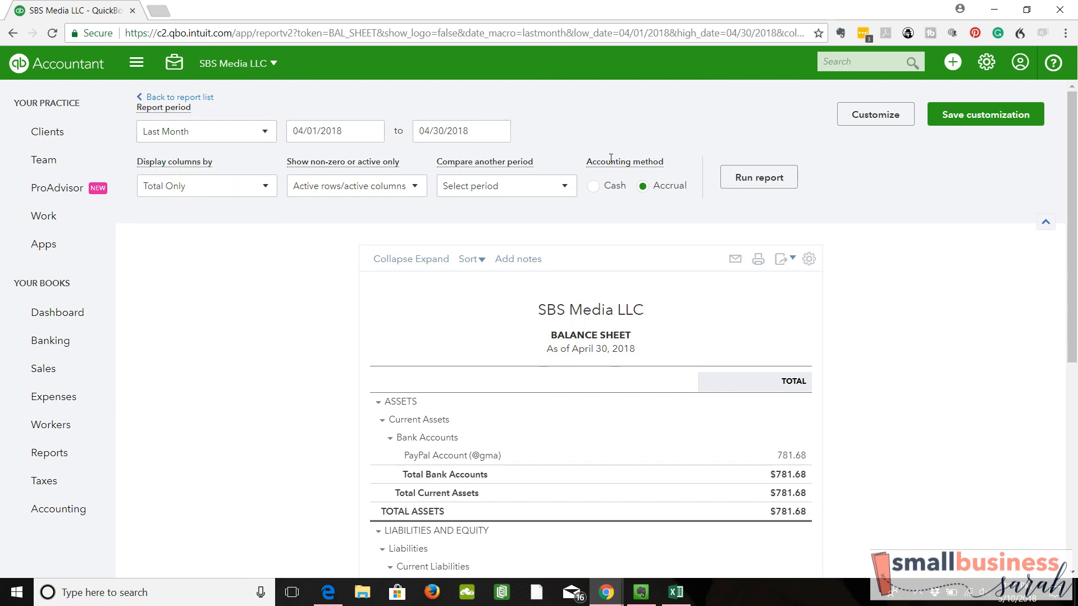
pyautogui.click(594, 187)
pyautogui.click(755, 187)
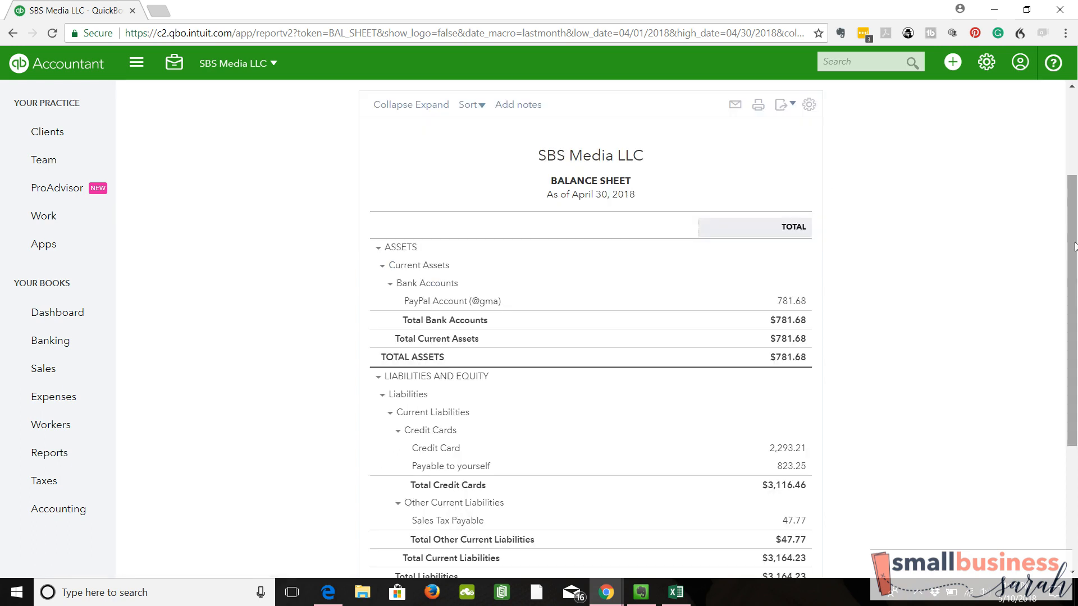
# Examine the assets, liabilities and equity sections of the April 30, 2018 balance sheet
pyautogui.moveTo(1075, 246); pyautogui.dragTo(1075, 280)
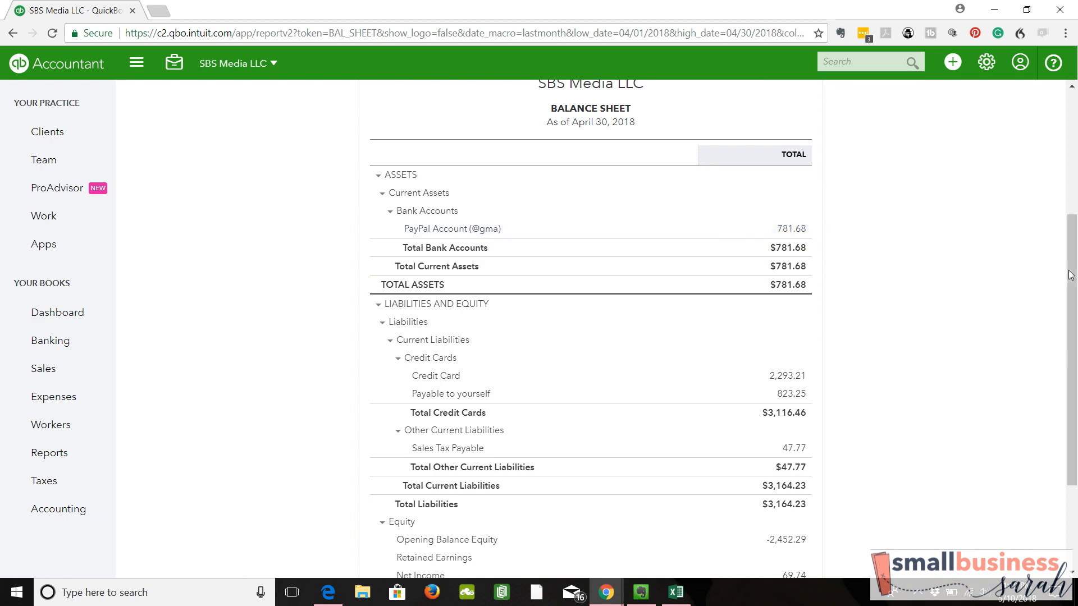
pyautogui.scroll(3, 1072, 276)
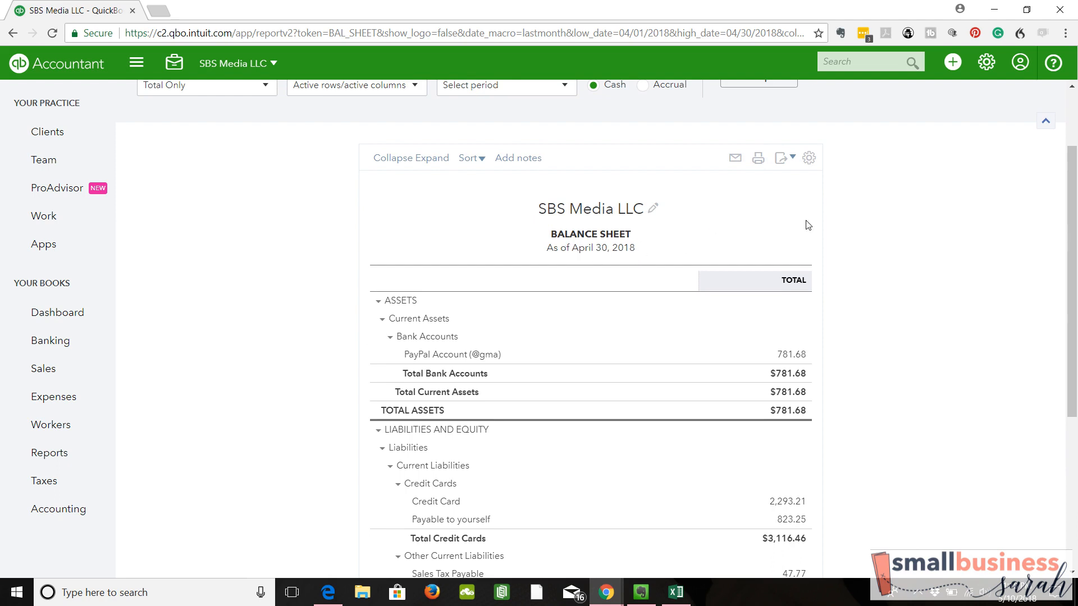
pyautogui.scroll(-2, 1073, 222)
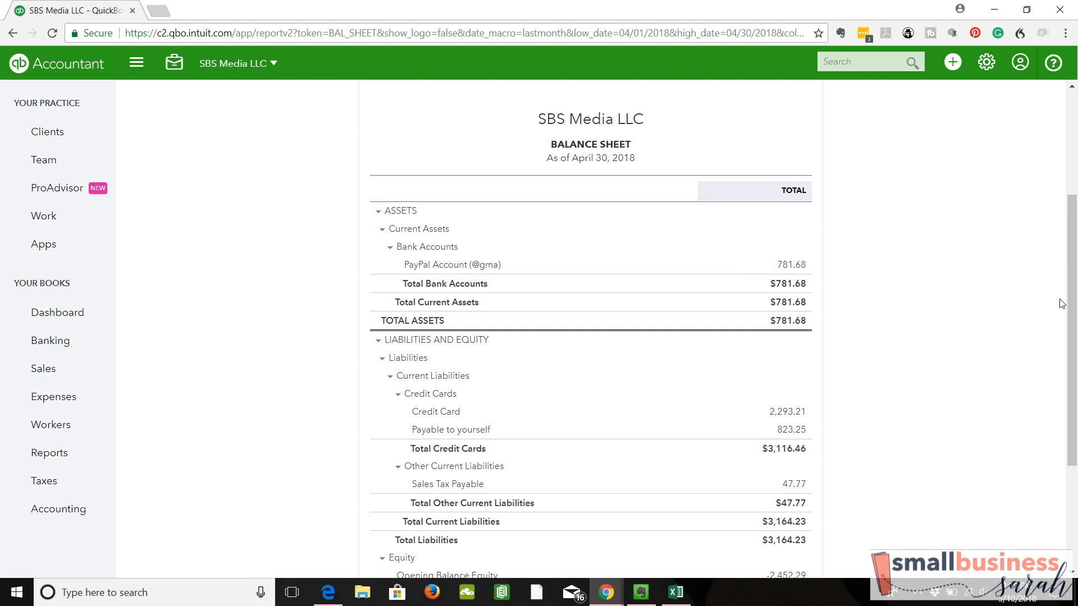
pyautogui.moveTo(1074, 275); pyautogui.dragTo(1074, 325)
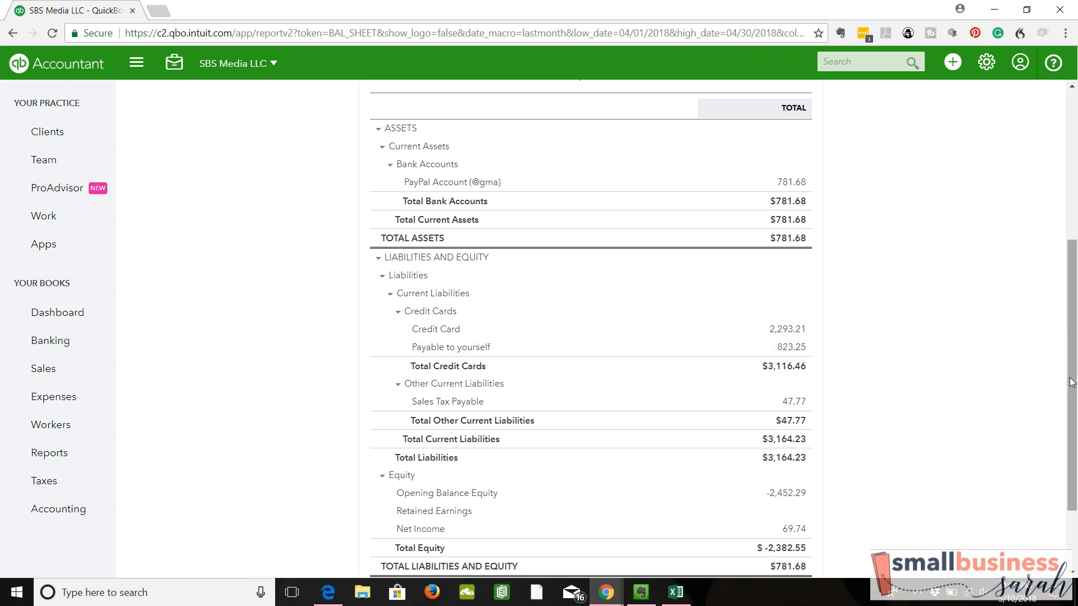
pyautogui.moveTo(1073, 383); pyautogui.dragTo(1076, 292)
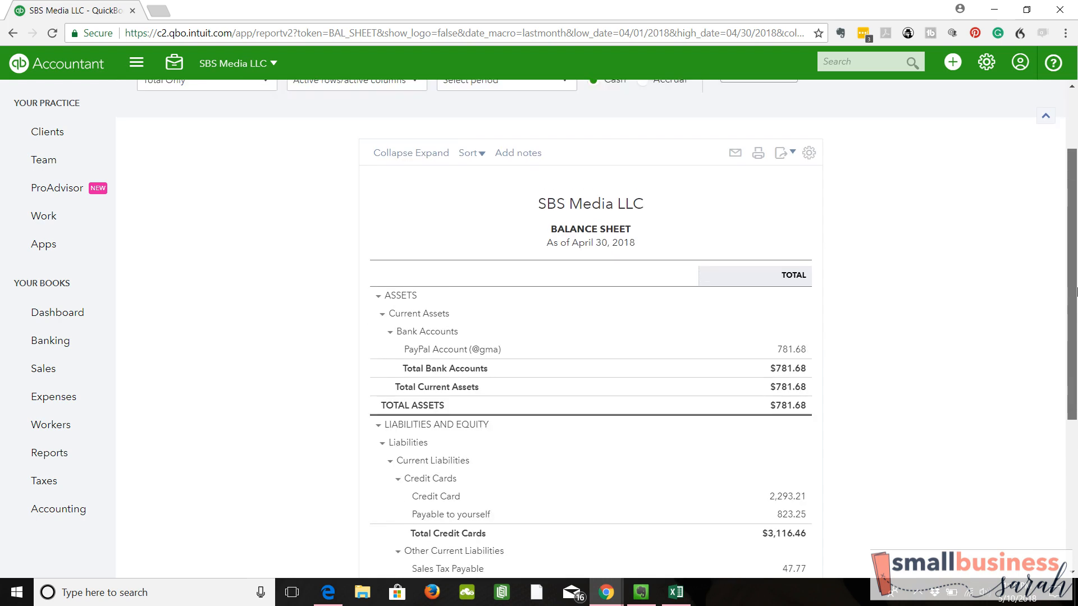
pyautogui.scroll(-2, 1075, 292)
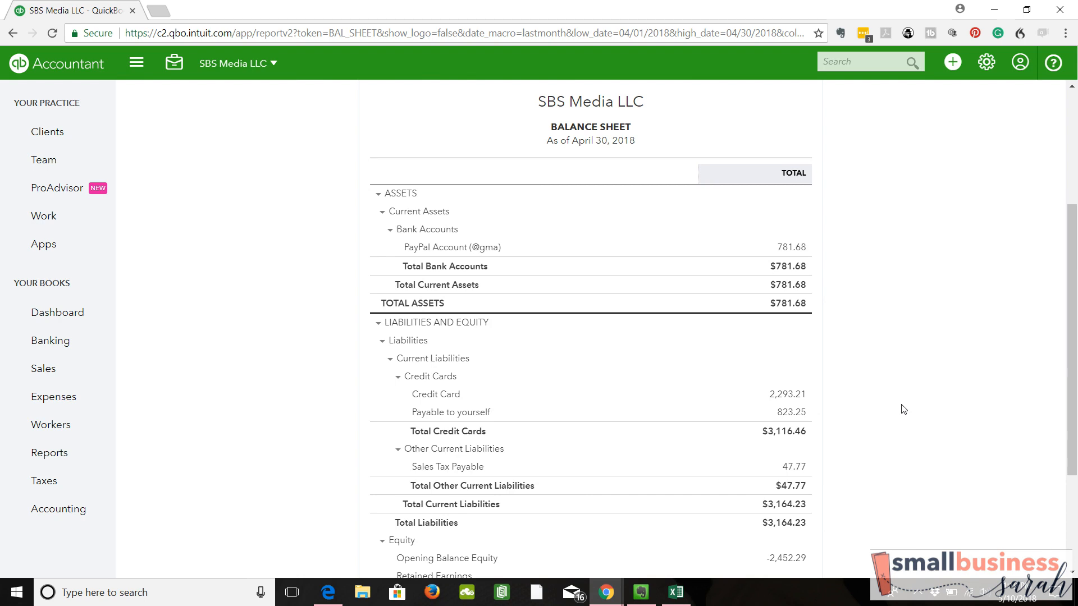
pyautogui.scroll(-3, 1074, 368)
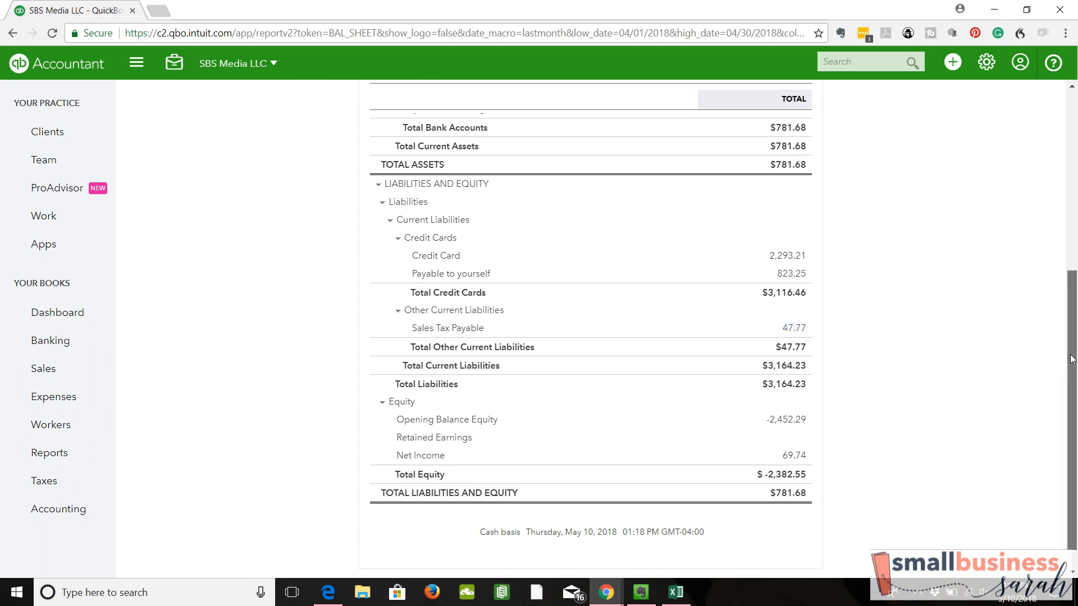
# Set the Balance Sheet report period to 01/01/2018 through 03/30/2018 and rerun the report
pyautogui.scroll(6, 1073, 359)
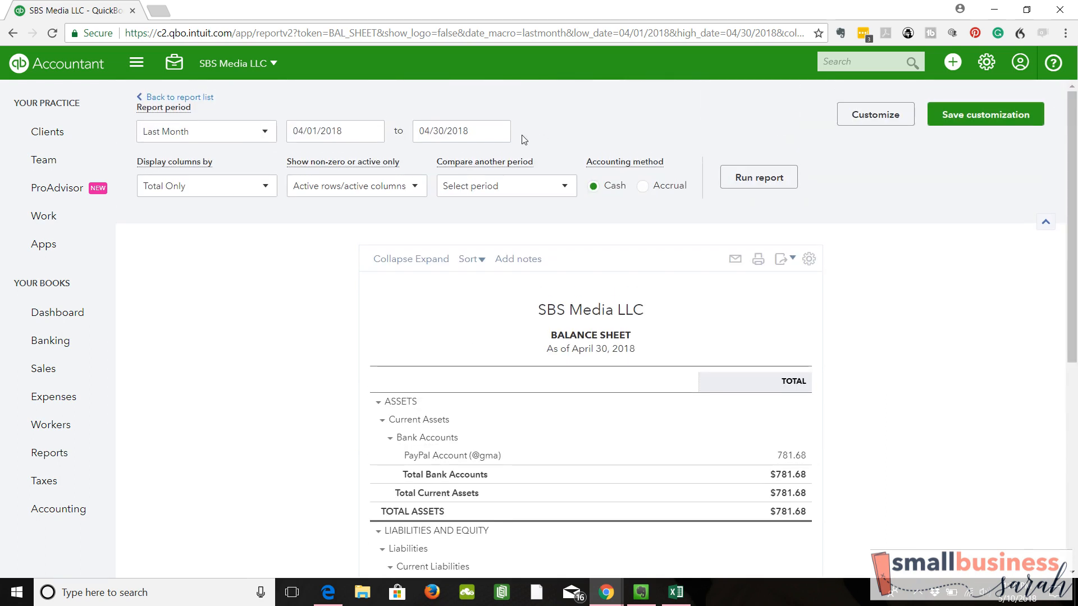
pyautogui.click(373, 135)
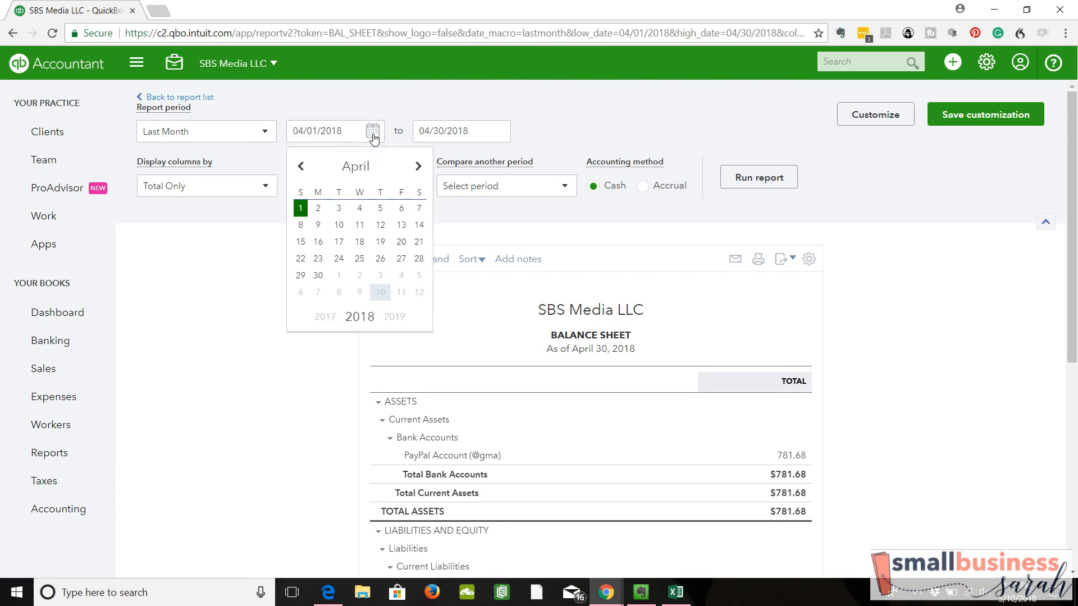
pyautogui.click(303, 167)
pyautogui.click(305, 166)
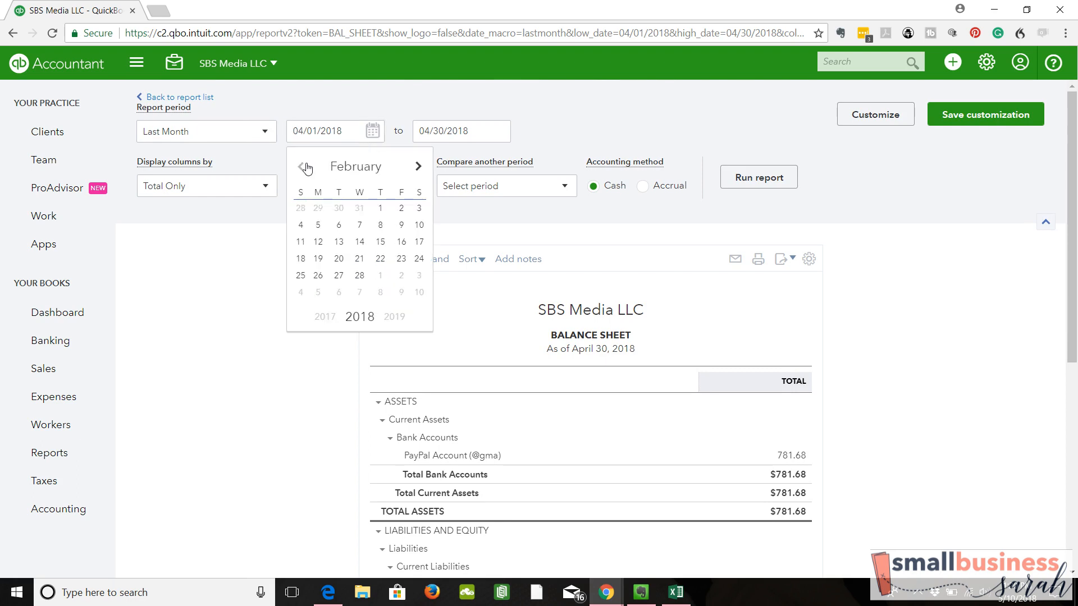
pyautogui.click(306, 167)
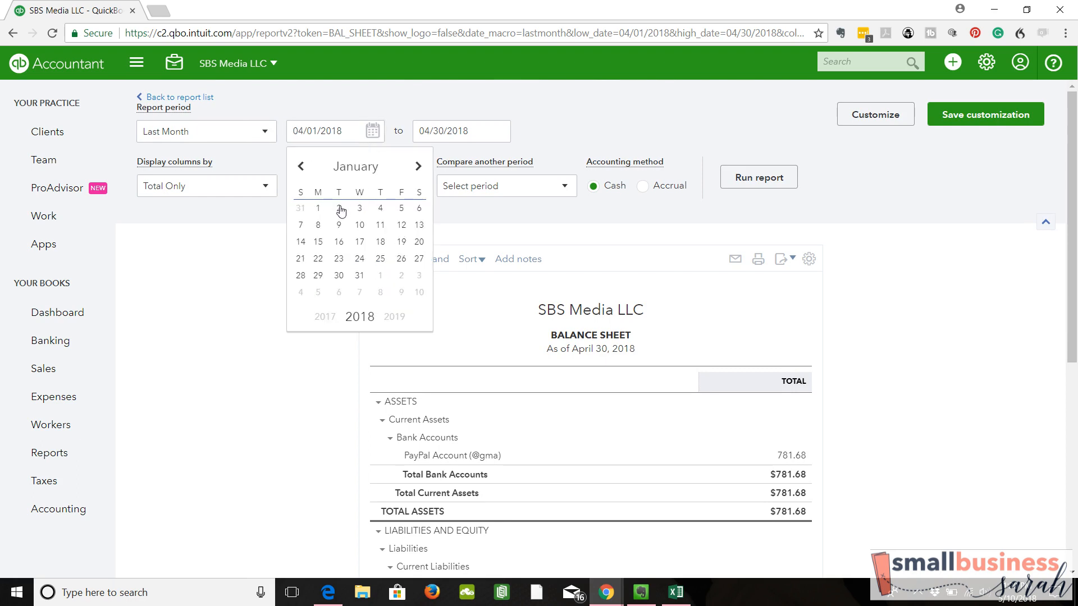
pyautogui.click(319, 210)
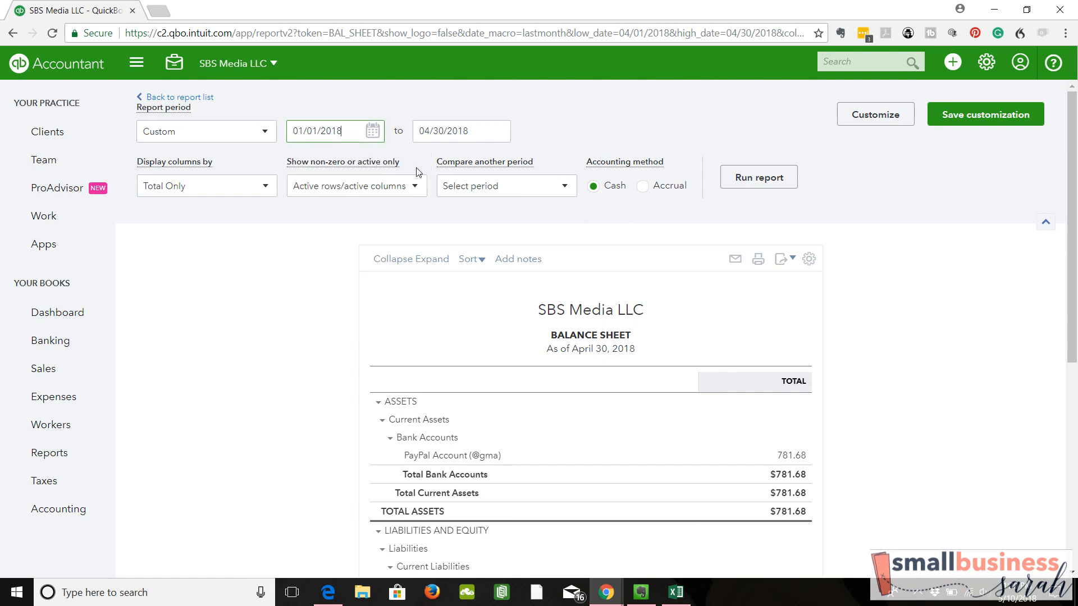
pyautogui.click(496, 138)
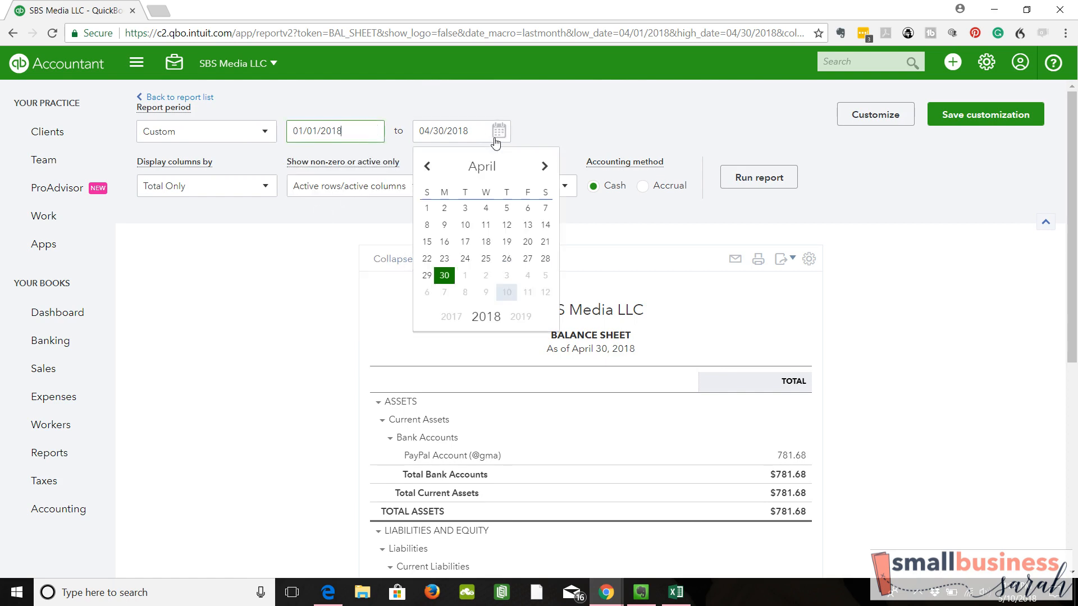
pyautogui.click(427, 167)
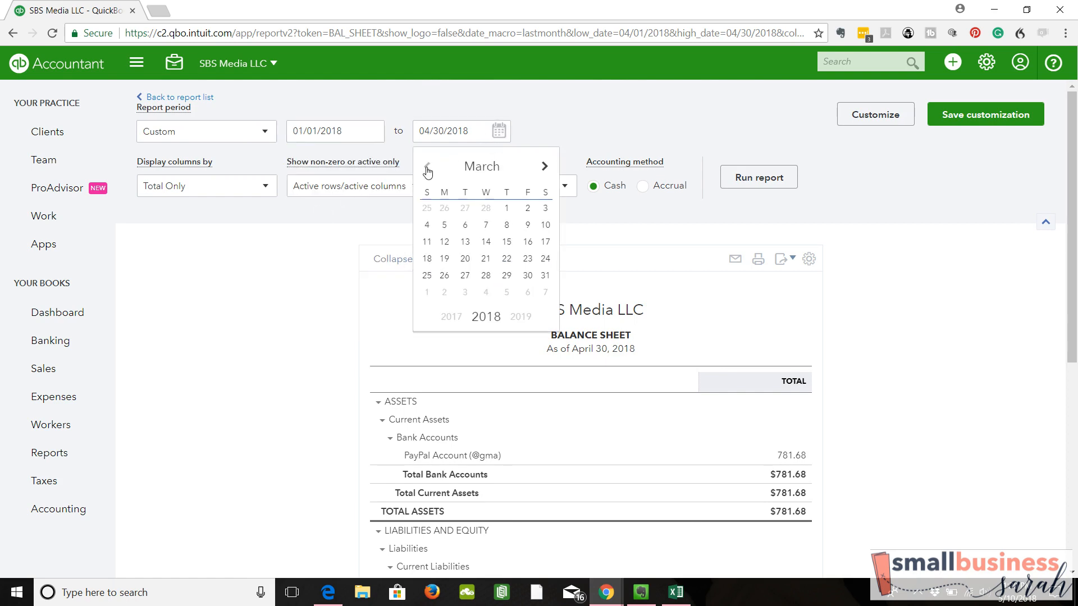
pyautogui.click(528, 277)
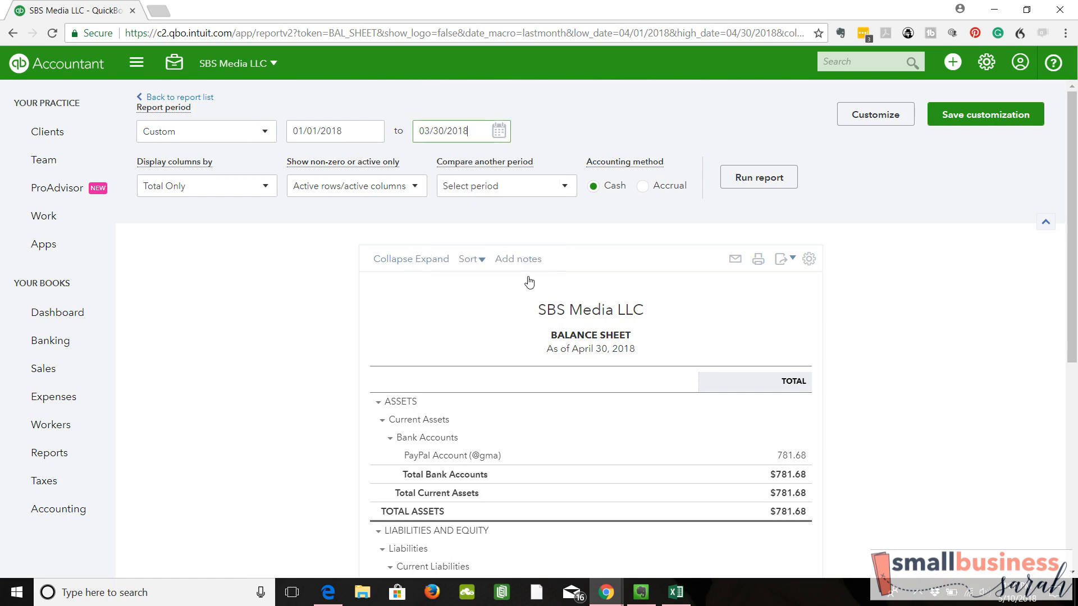
pyautogui.click(749, 179)
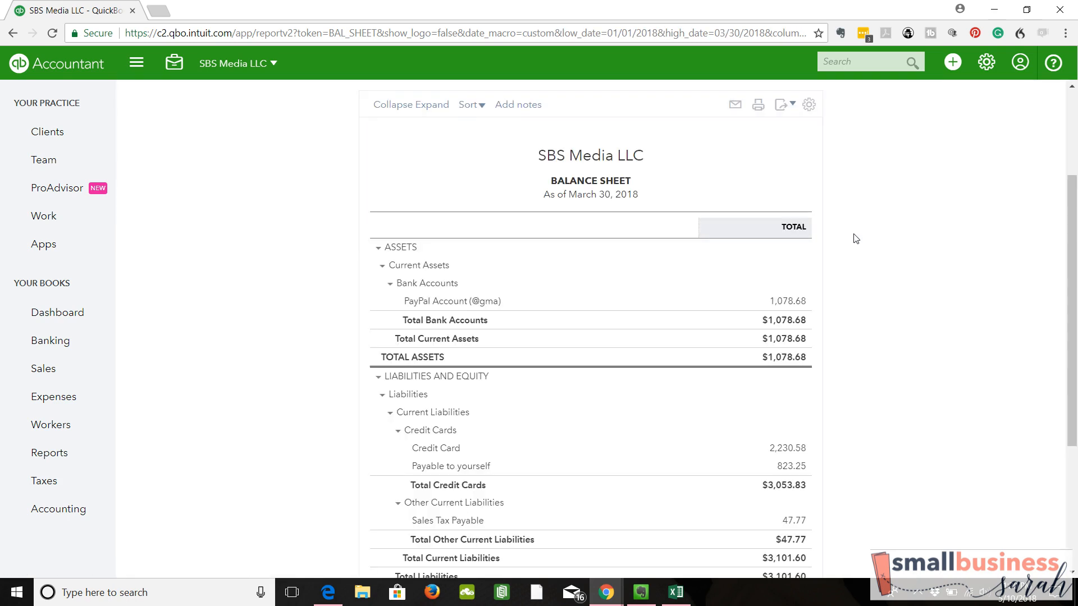
# Return to the report list and run the recommended Profit and Loss report
pyautogui.moveTo(1073, 215); pyautogui.dragTo(1073, 317)
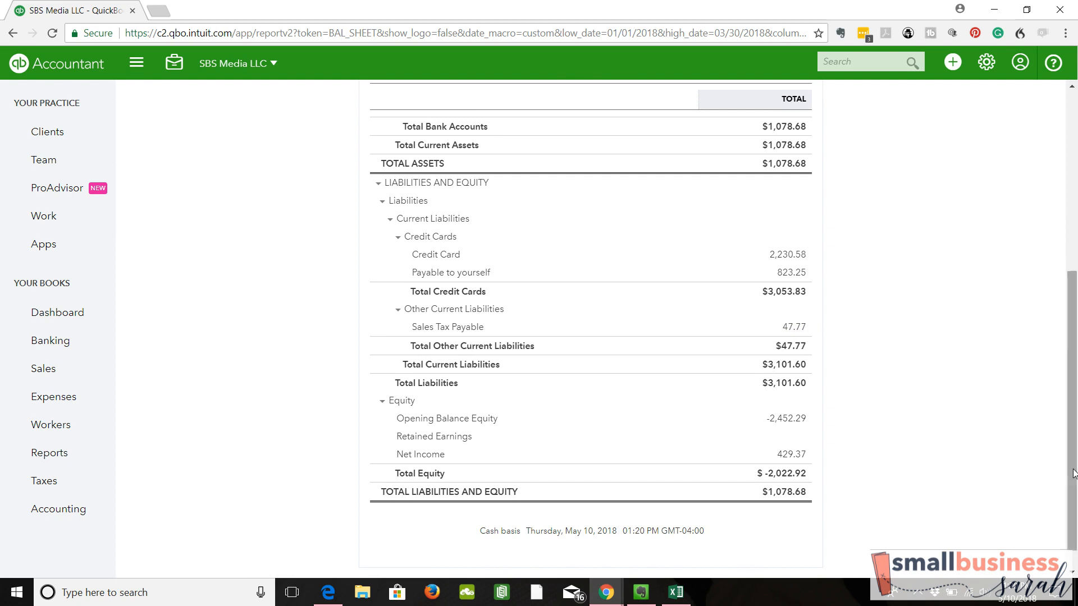
pyautogui.moveTo(1073, 469); pyautogui.dragTo(1073, 369)
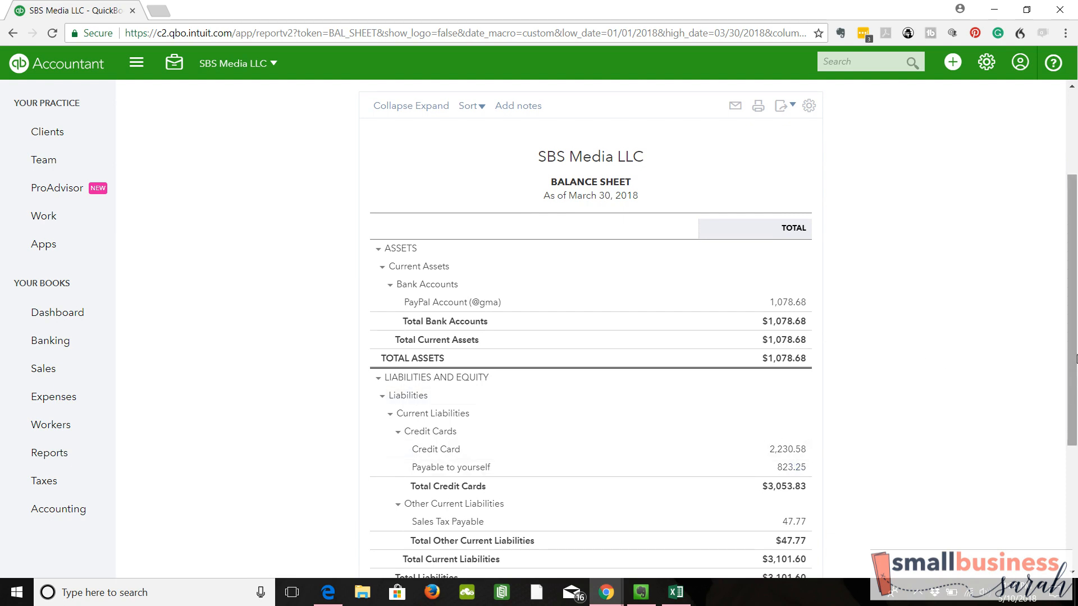
pyautogui.moveTo(1077, 392); pyautogui.dragTo(1076, 502)
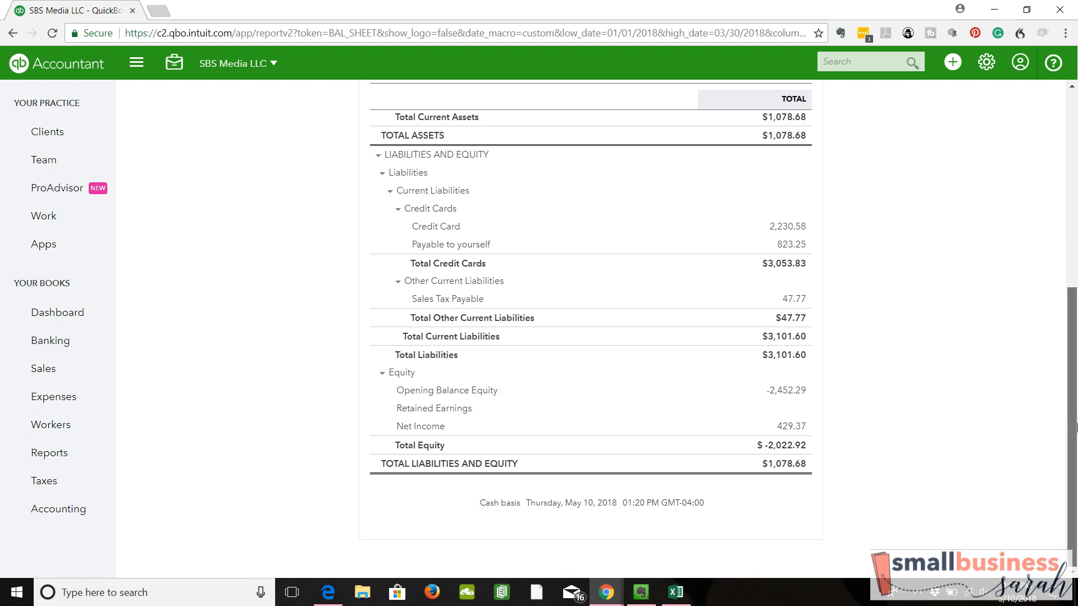
pyautogui.scroll(5, 1077, 289)
pyautogui.scroll(3, 1076, 289)
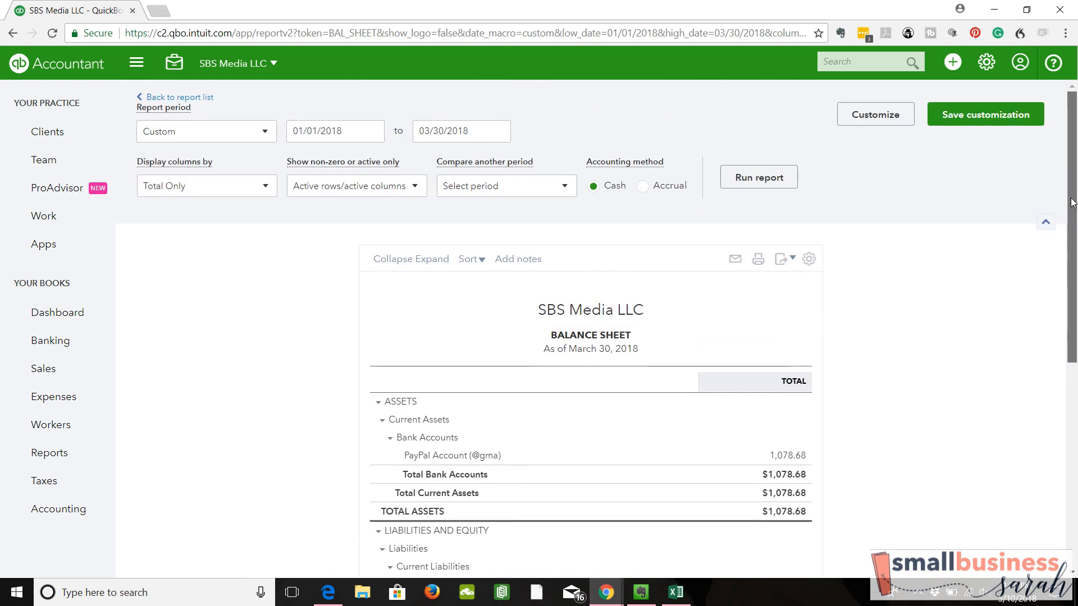
pyautogui.click(206, 101)
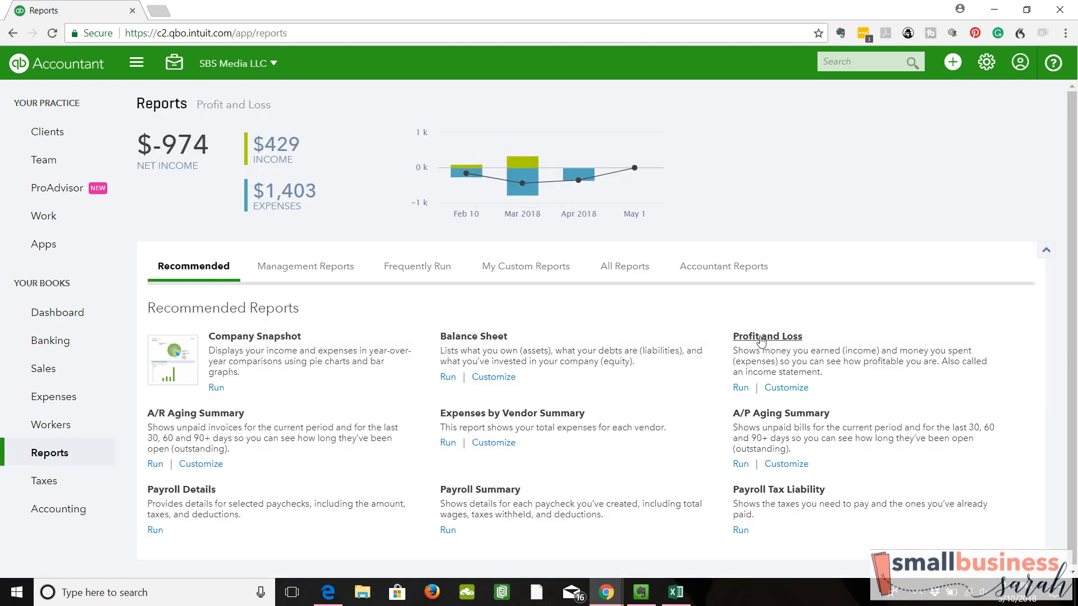
pyautogui.click(741, 387)
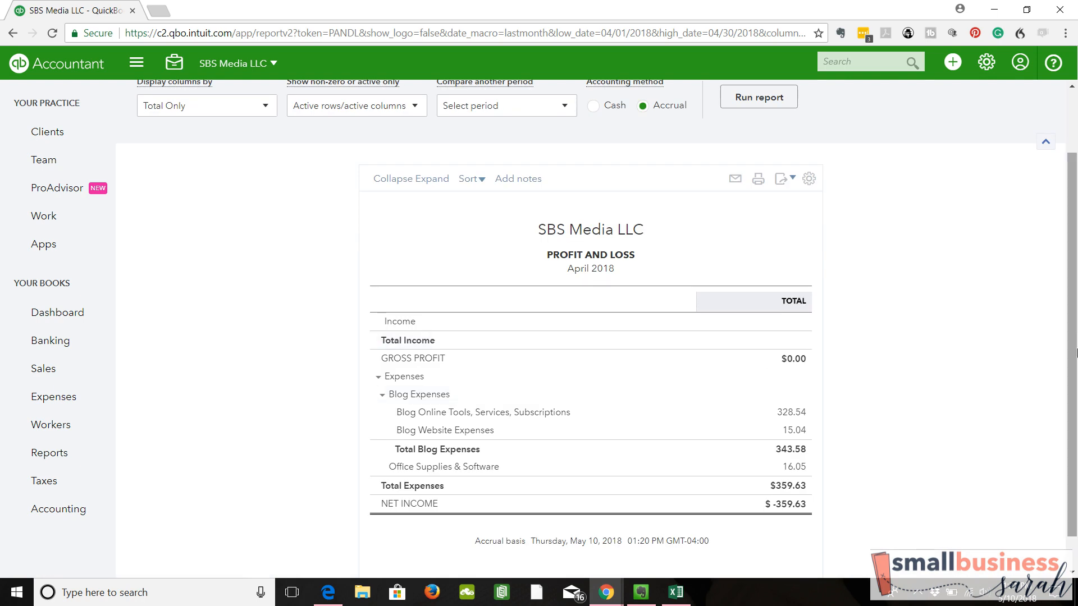
# Set the Profit and Loss report to This Year-to-date with the Cash accounting method and rerun it
pyautogui.scroll(1, 1074, 364)
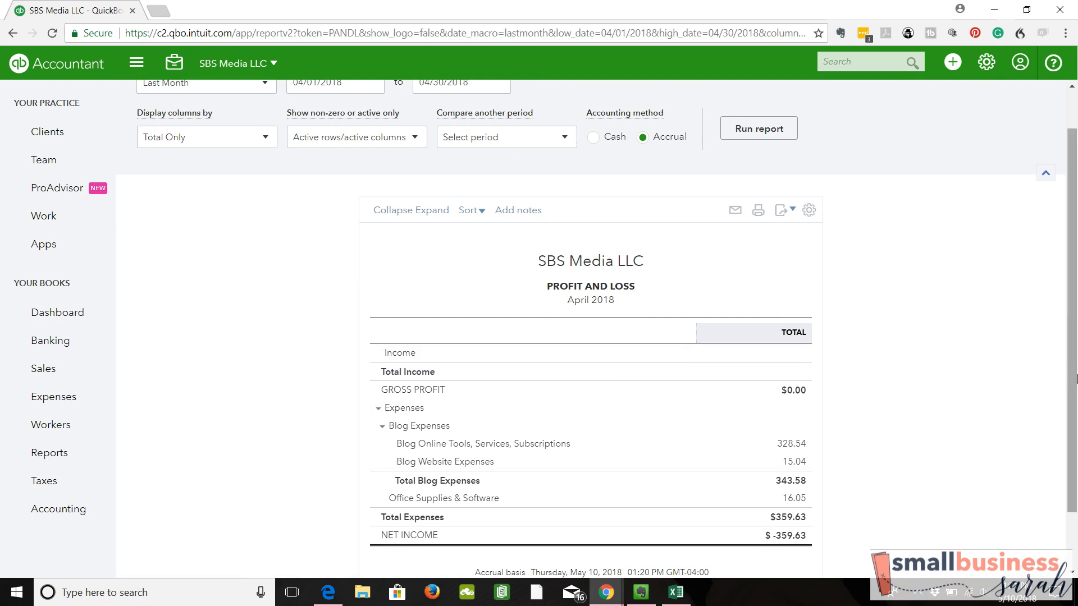
pyautogui.scroll(1, 1074, 395)
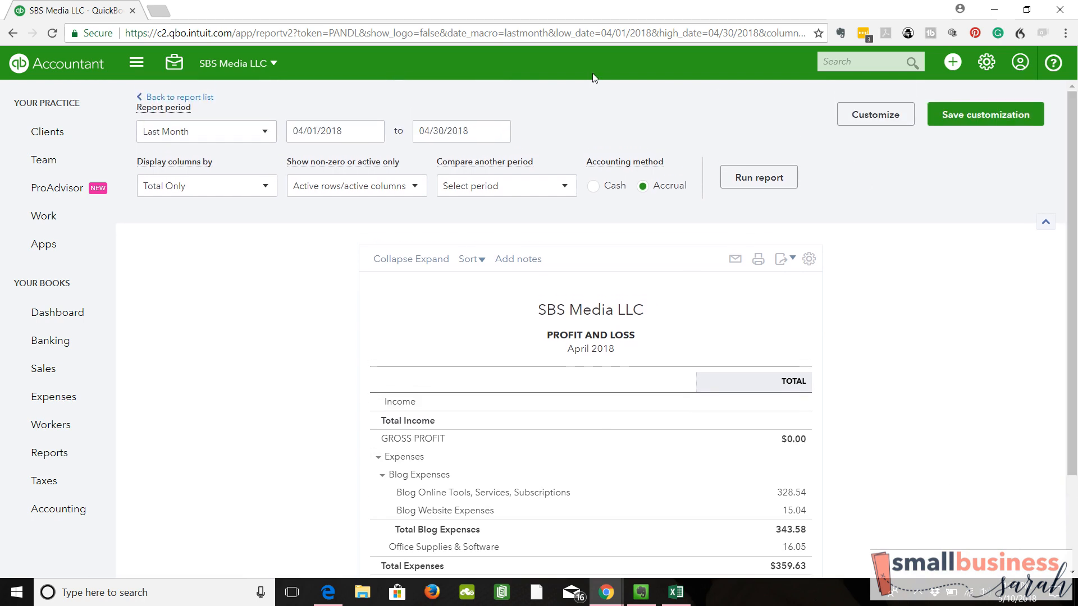
pyautogui.click(266, 133)
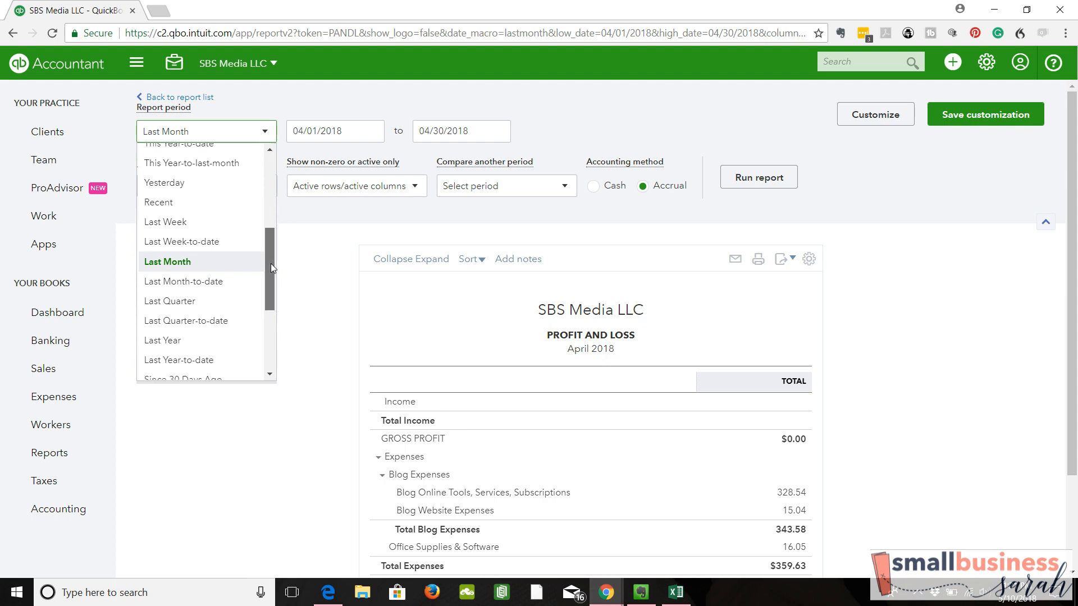
pyautogui.moveTo(270, 264); pyautogui.dragTo(270, 221)
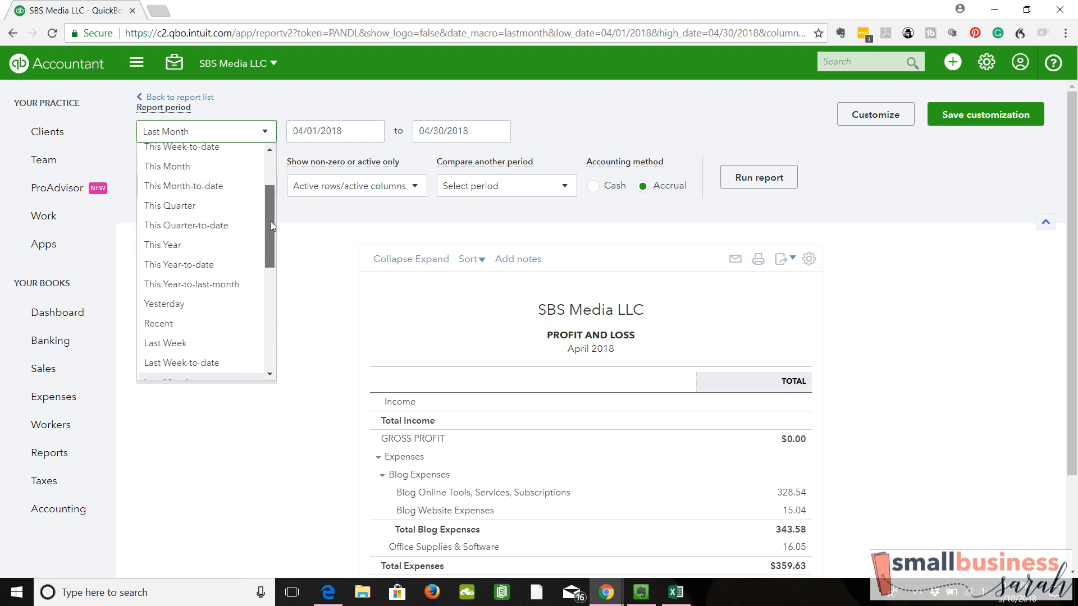
pyautogui.click(190, 272)
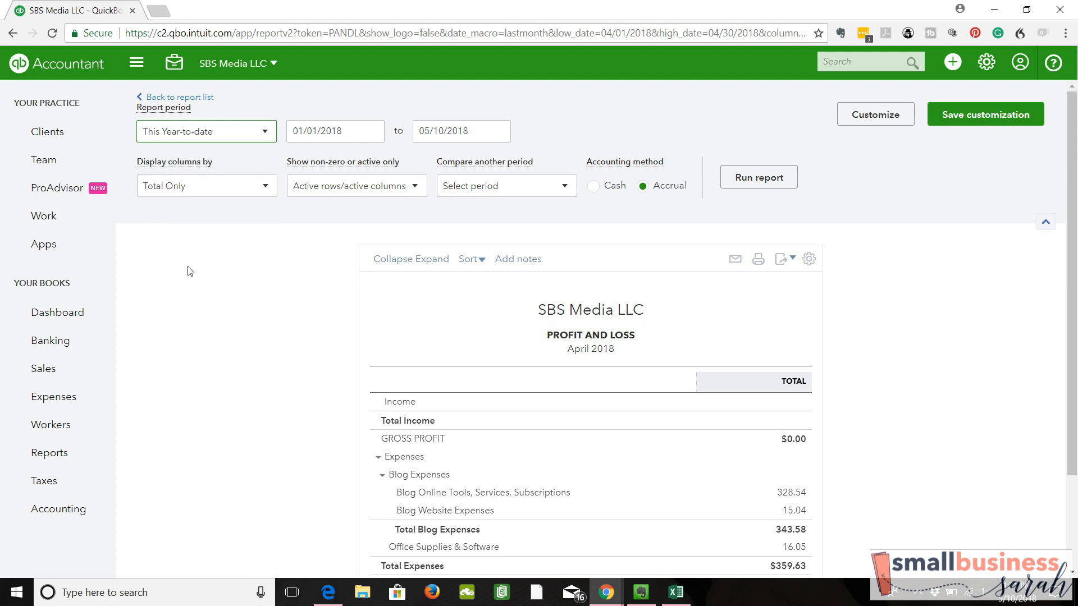
pyautogui.click(603, 190)
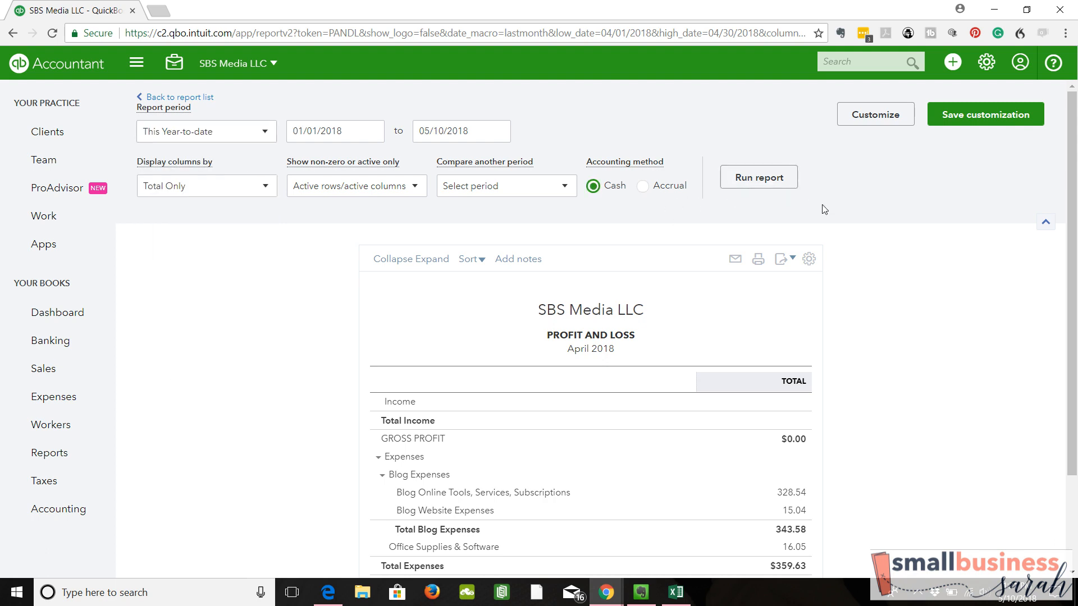
pyautogui.click(767, 178)
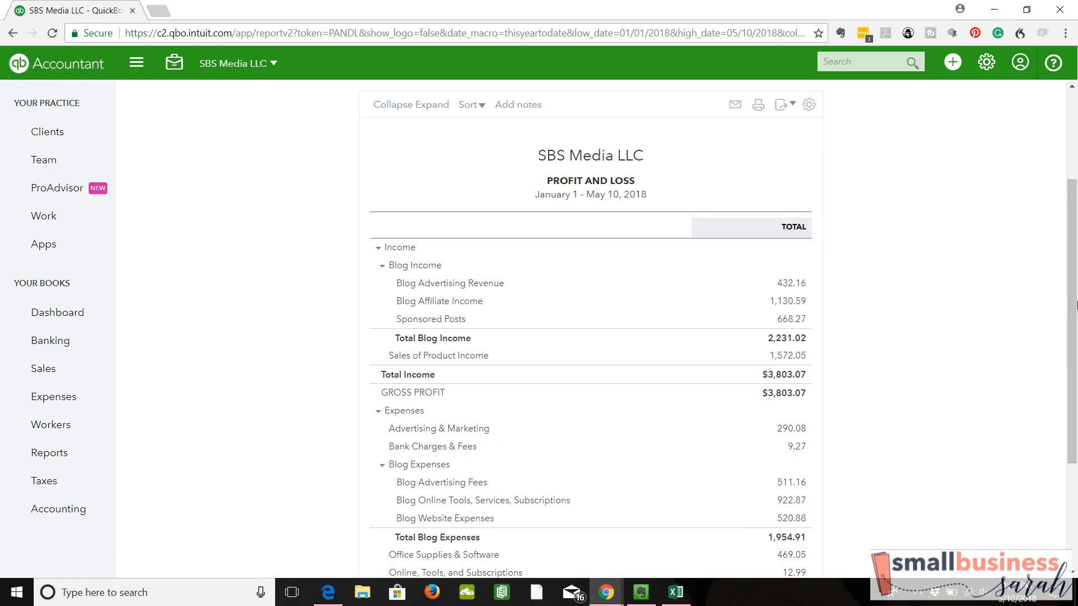
# Examine the income, expense and net income sections of the year-to-date Profit and Loss report
pyautogui.scroll(-1, 1075, 289)
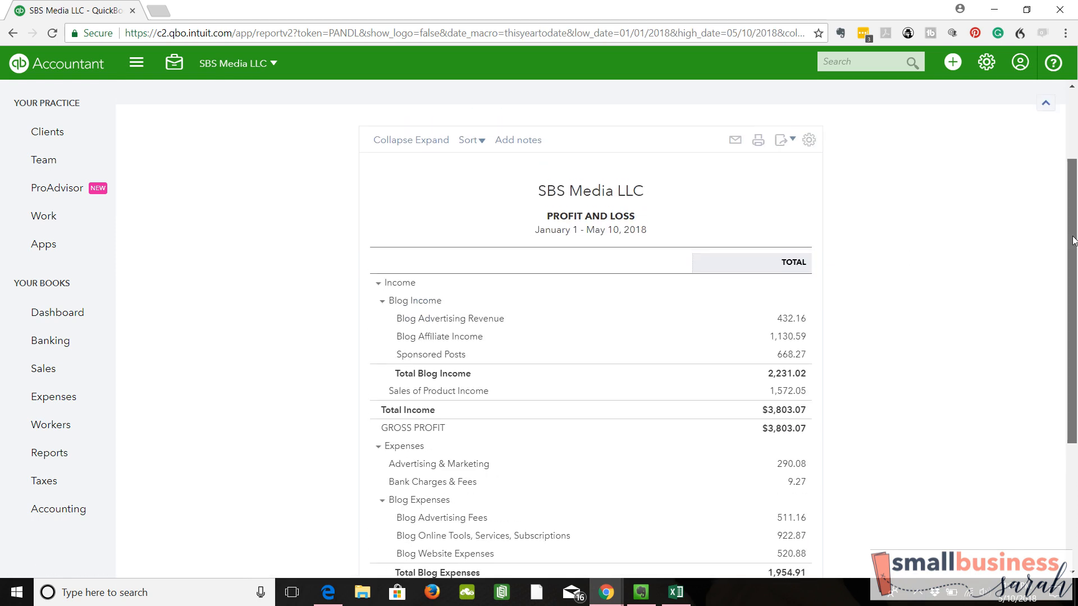
pyautogui.scroll(-1, 1076, 289)
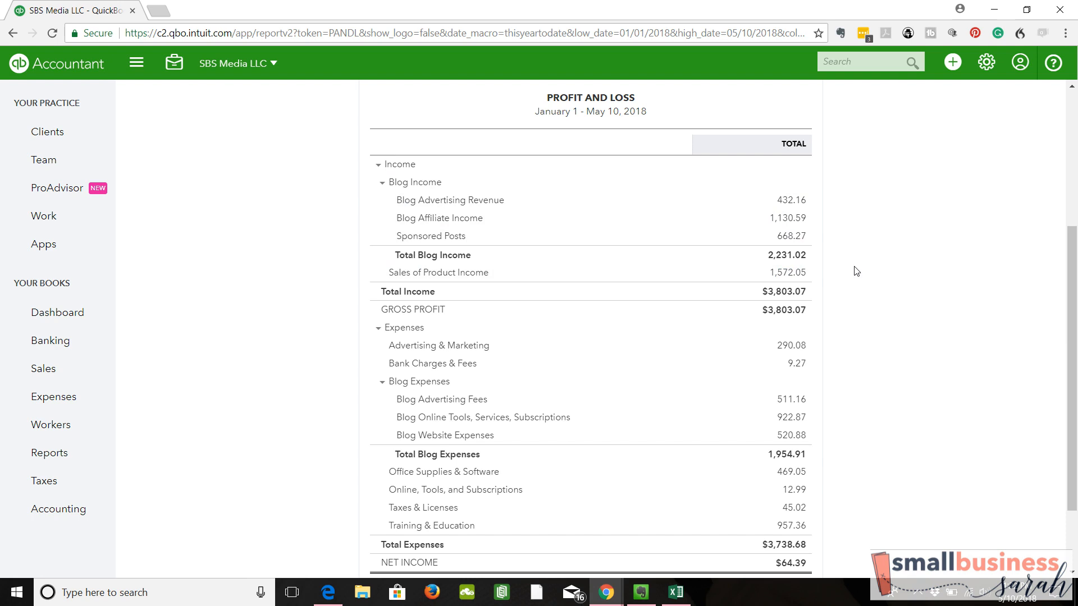
pyautogui.moveTo(818, 243); pyautogui.dragTo(805, 238)
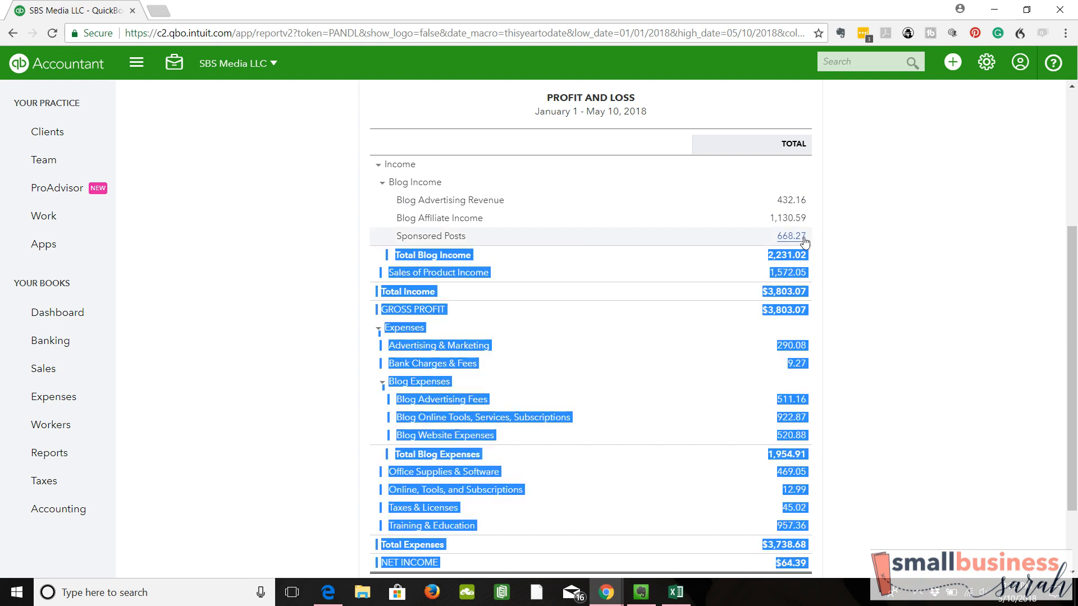
pyautogui.click(870, 246)
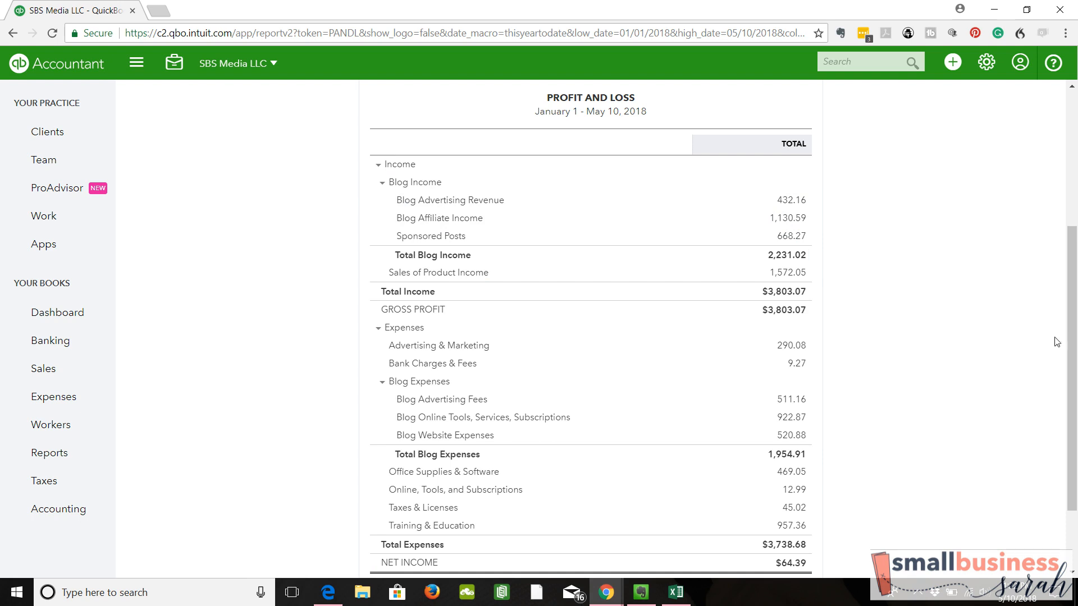
pyautogui.moveTo(1077, 287)
pyautogui.mouseDown()
pyautogui.moveTo(1076, 321)
pyautogui.moveTo(1074, 294)
pyautogui.mouseUp()
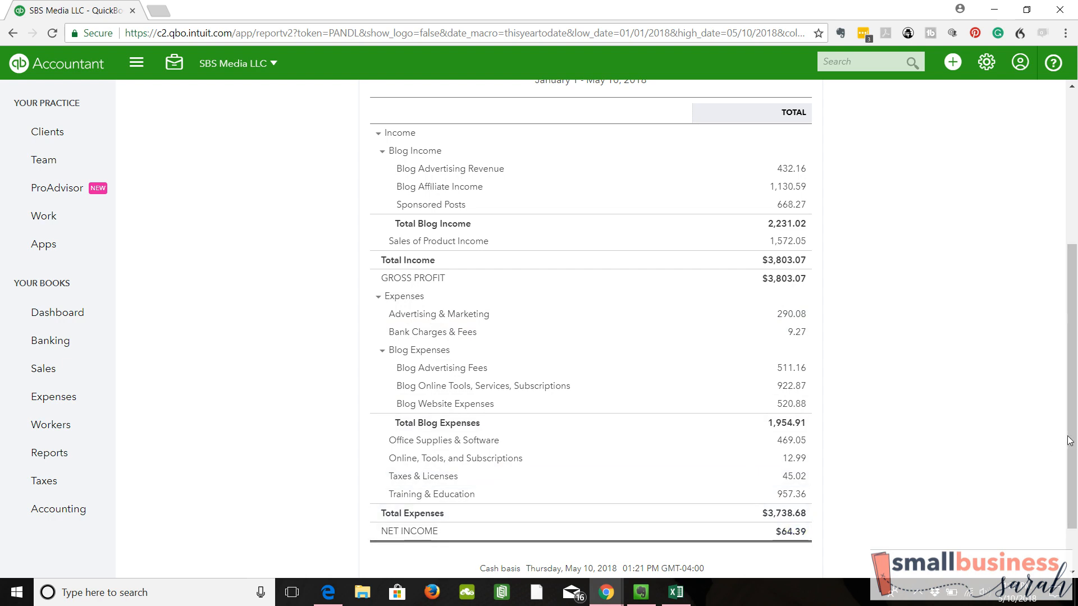
pyautogui.moveTo(1073, 447); pyautogui.dragTo(1073, 321)
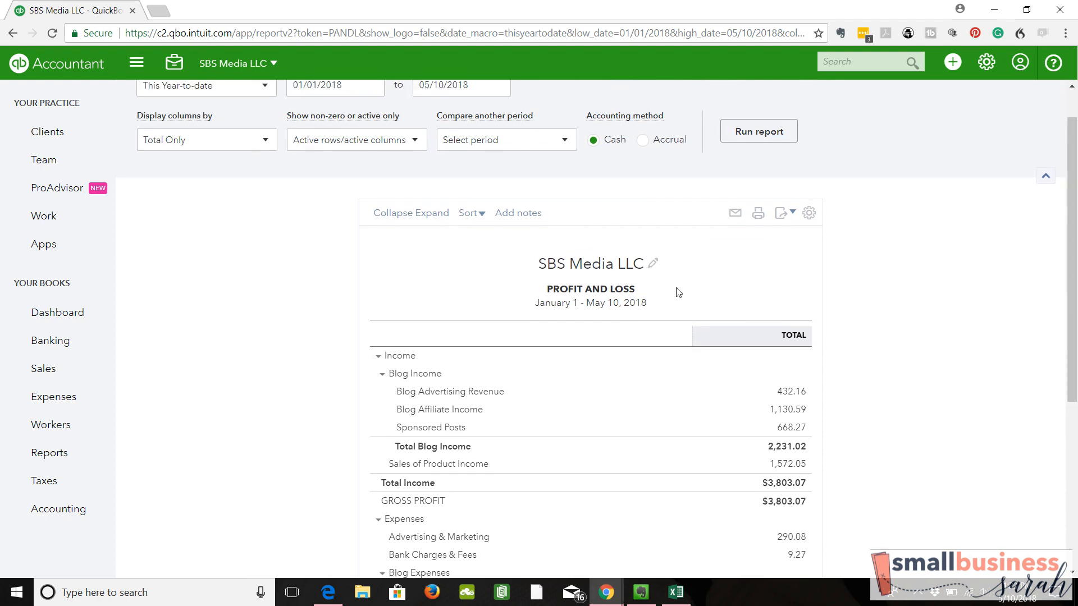
pyautogui.moveTo(1075, 243); pyautogui.dragTo(1077, 364)
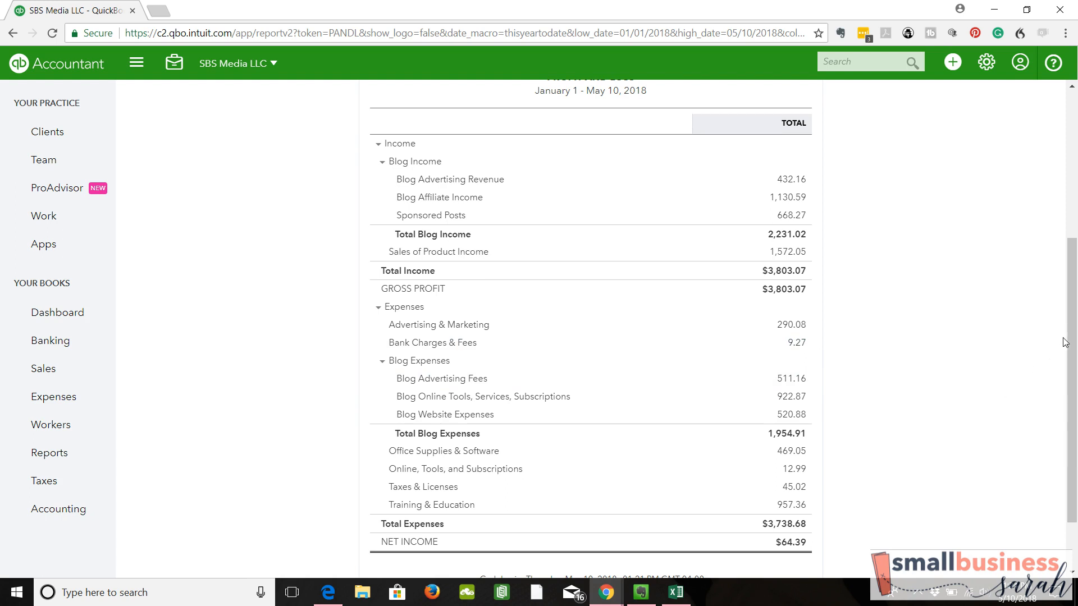
pyautogui.scroll(-1, 1074, 330)
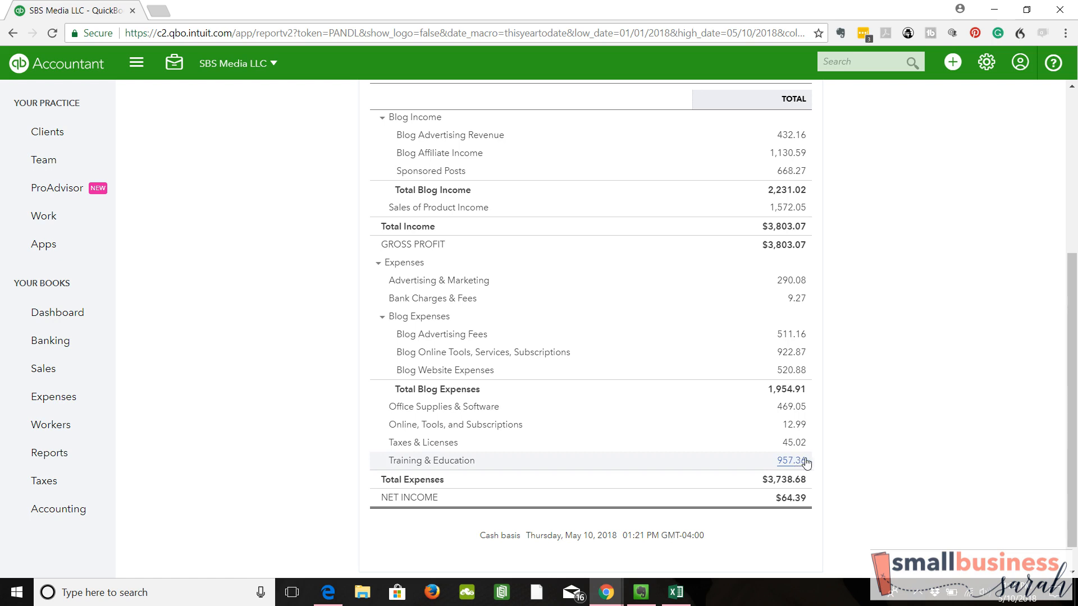
# From the Blog Online Tools, Services, Subscriptions transactions, recategorize the 01/02/2018 credit card Adobe Photoshop expense to Blog Graphic Design and save it
pyautogui.click(789, 354)
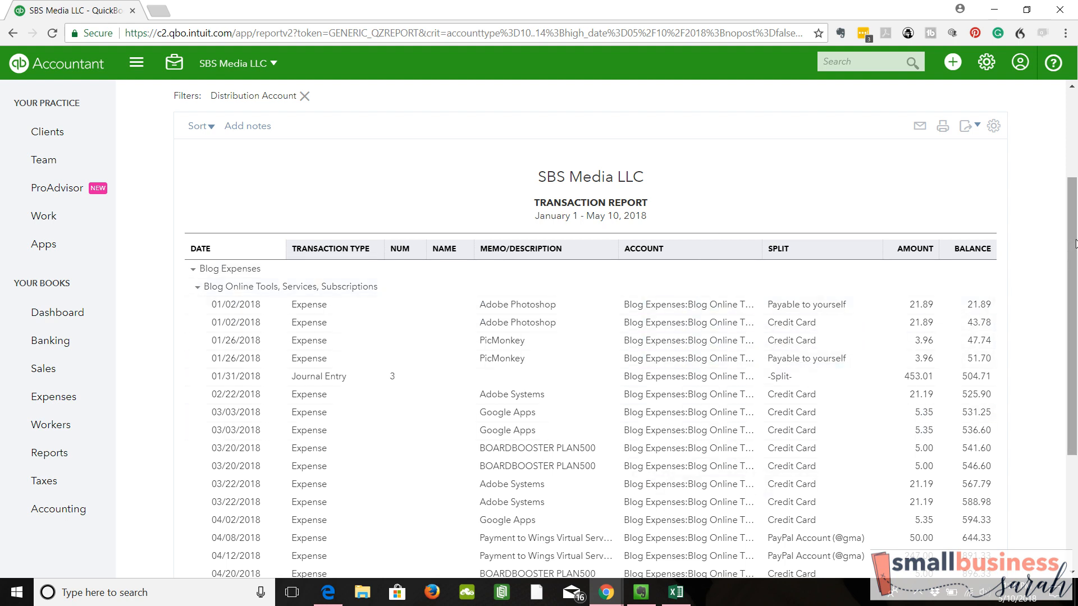
pyautogui.moveTo(1076, 244); pyautogui.dragTo(1075, 238)
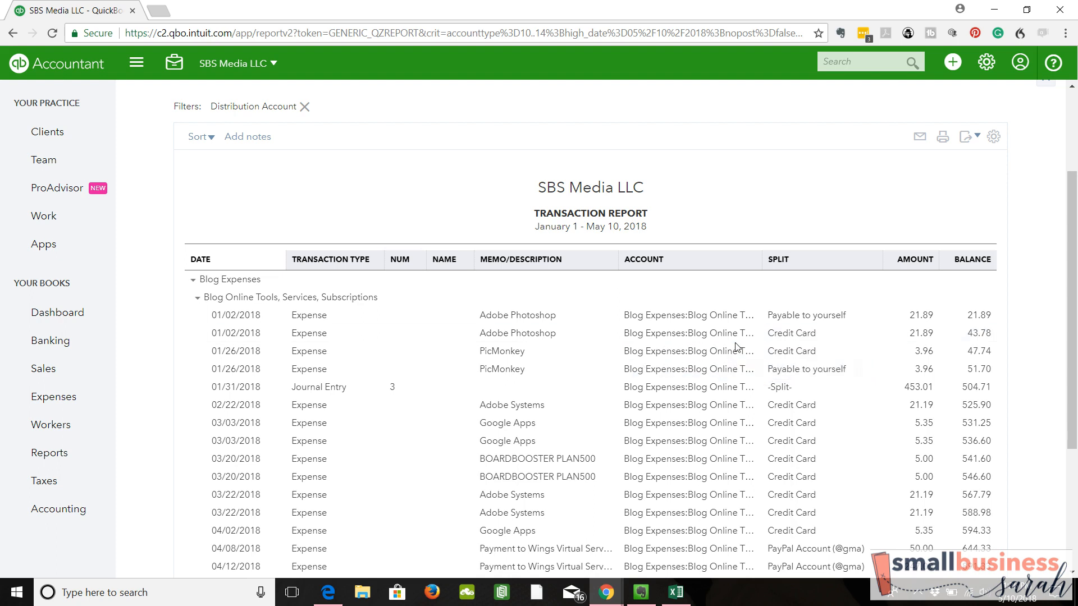
pyautogui.click(921, 334)
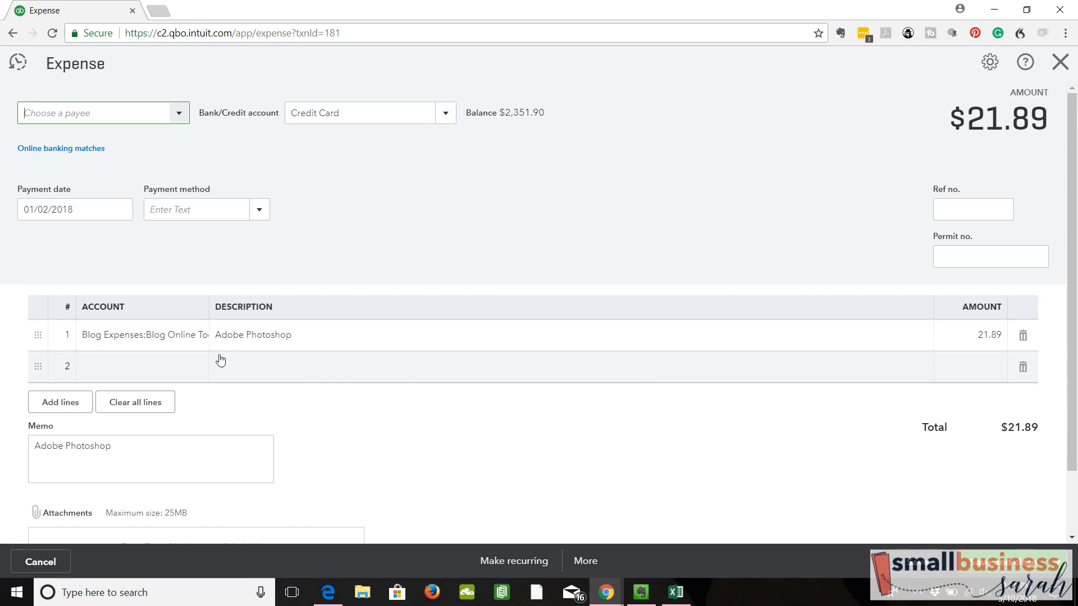
pyautogui.click(197, 344)
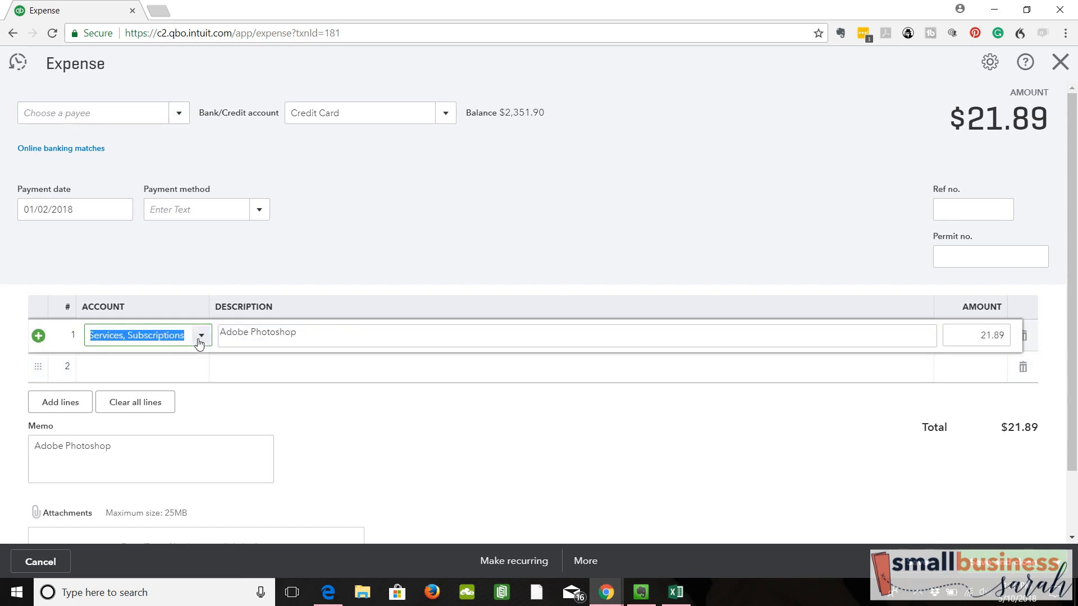
pyautogui.click(201, 337)
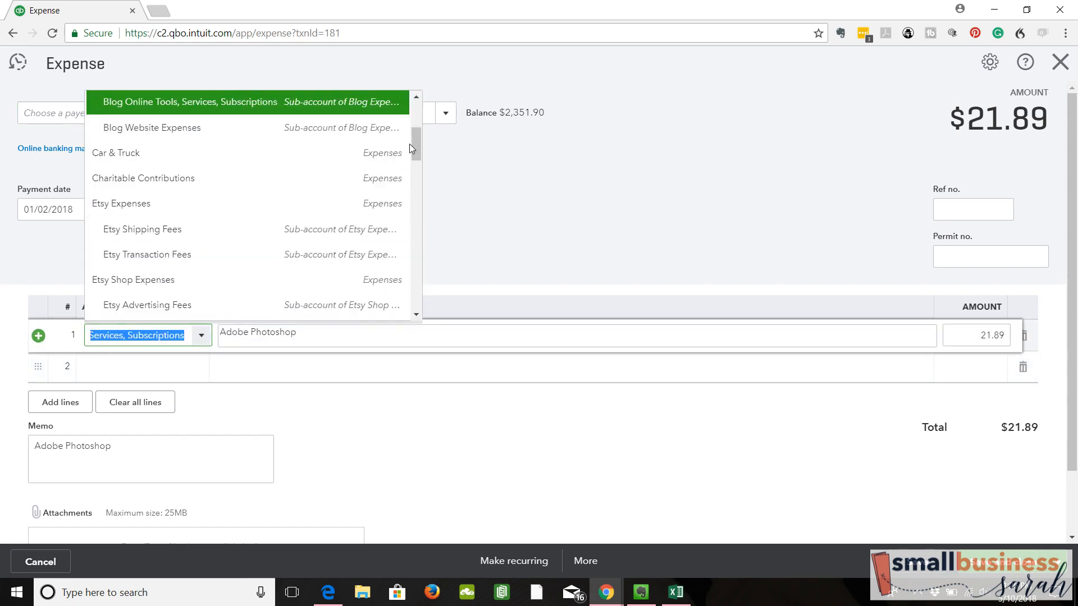
pyautogui.moveTo(419, 143); pyautogui.dragTo(419, 135)
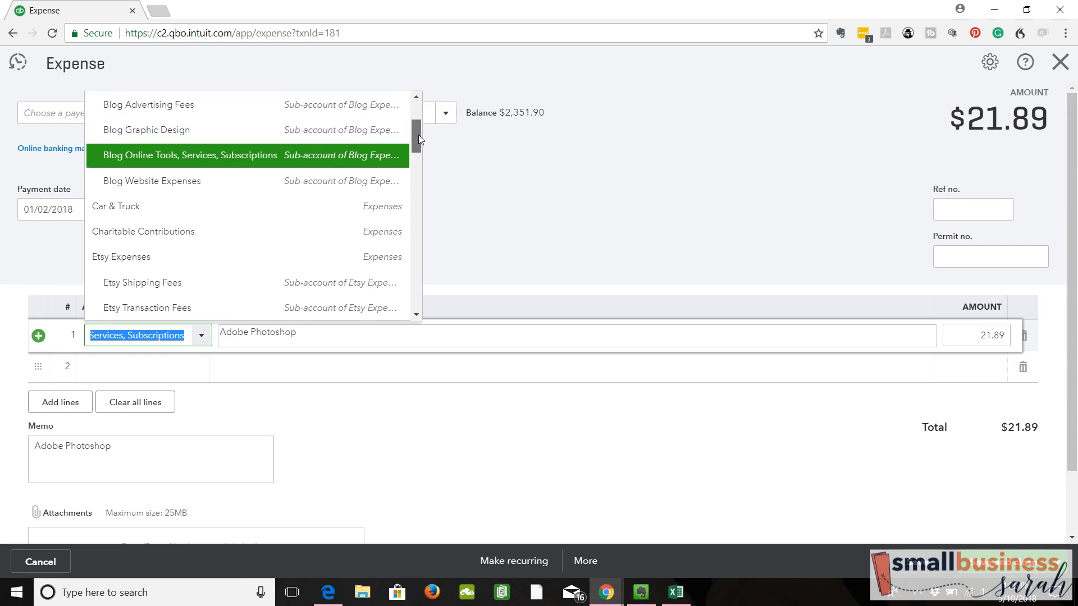
pyautogui.click(348, 138)
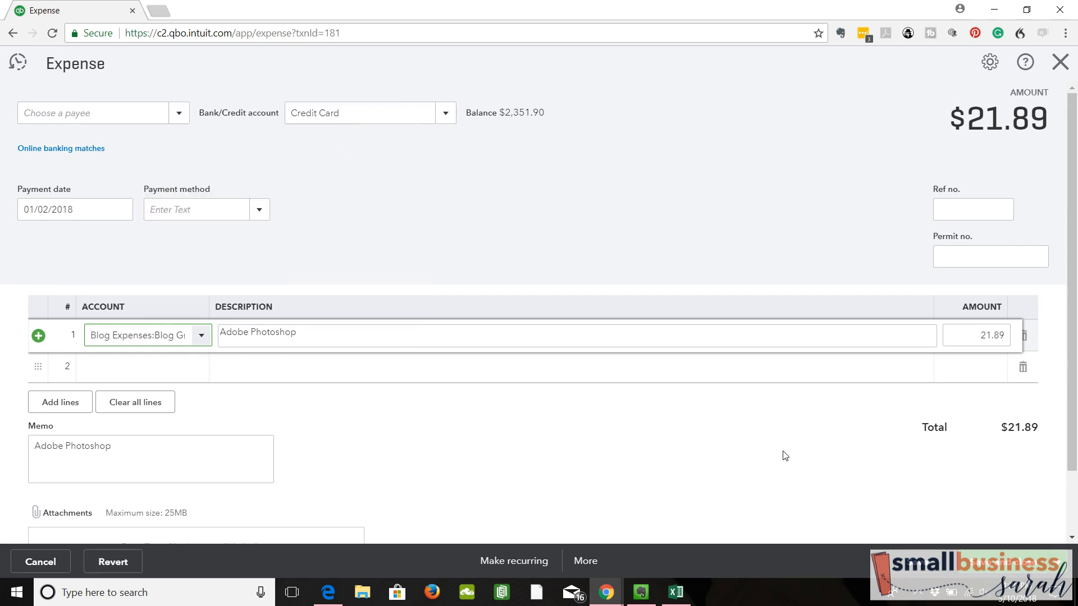
pyautogui.click(1000, 570)
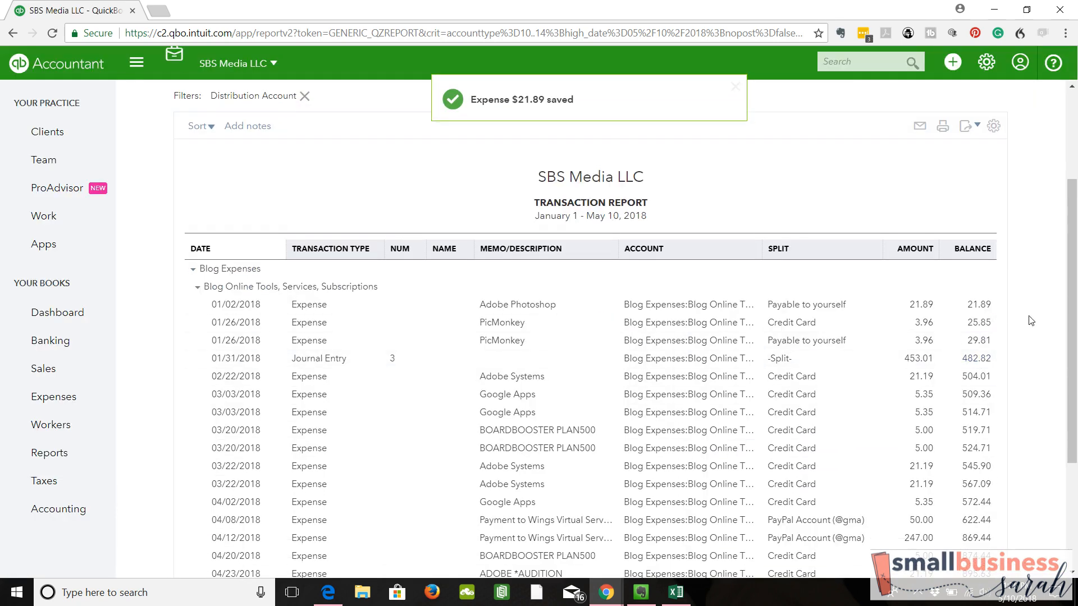
# Recategorize the 04/12/2018 Wings Virtual Services expense to Blog Graphic Design and save it
pyautogui.scroll(-1, 1074, 332)
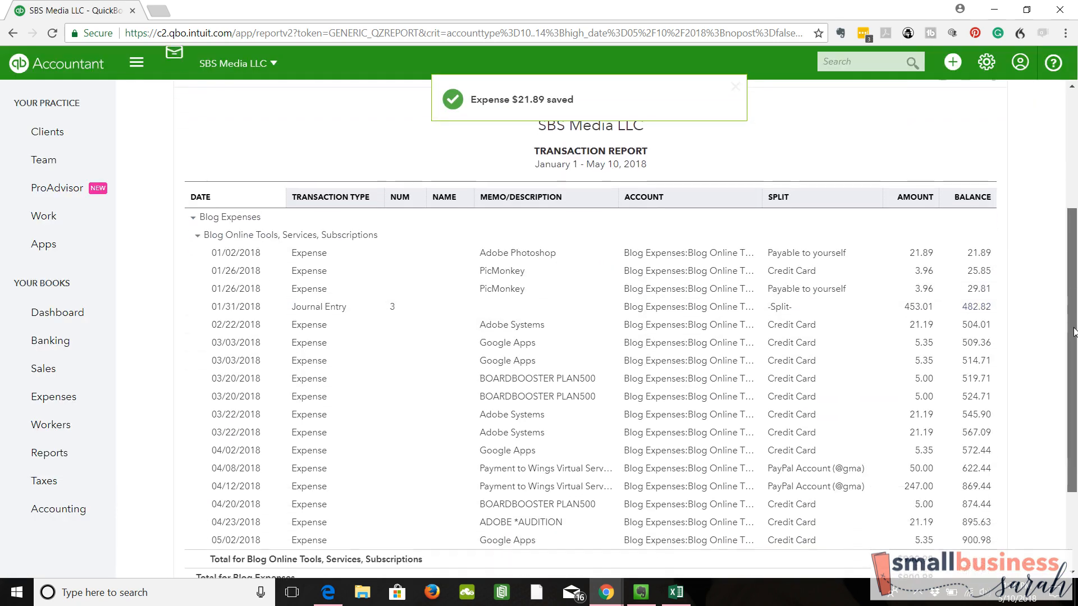
pyautogui.click(559, 486)
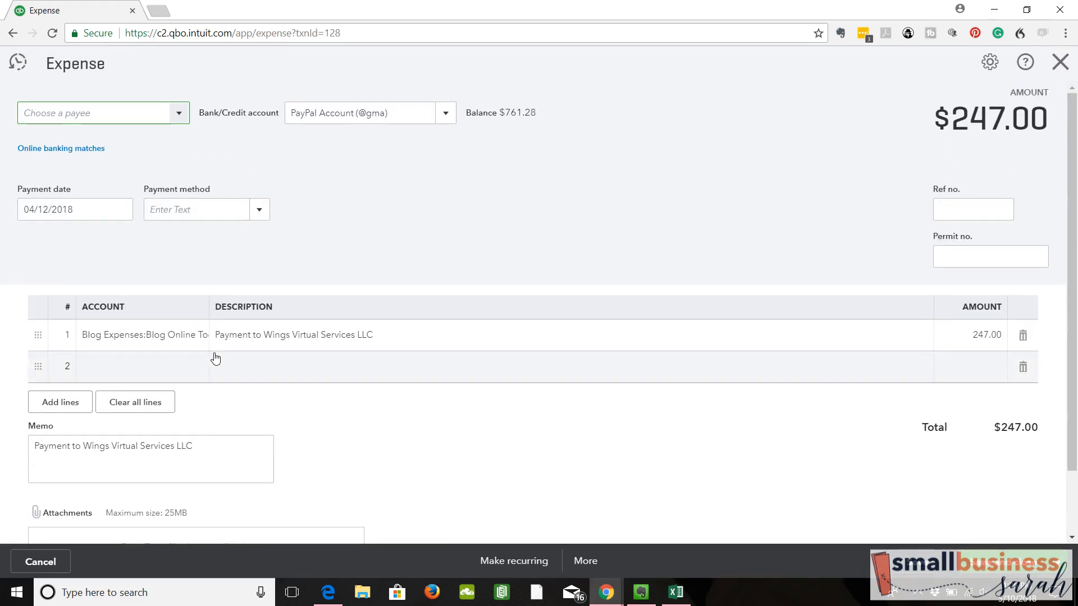
pyautogui.click(204, 348)
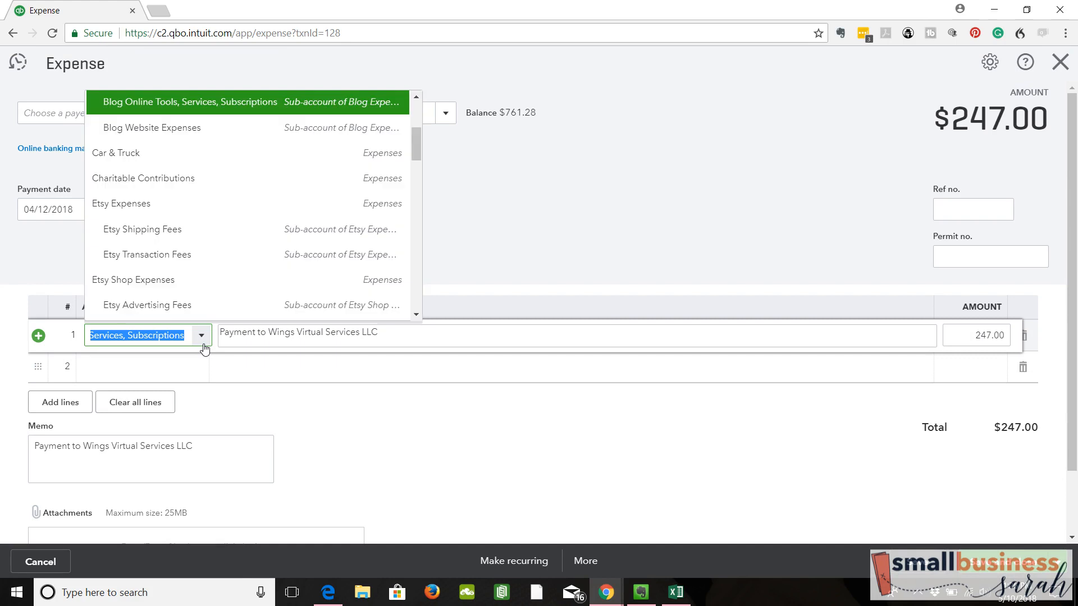
pyautogui.moveTo(416, 148); pyautogui.dragTo(416, 133)
pyautogui.click(344, 181)
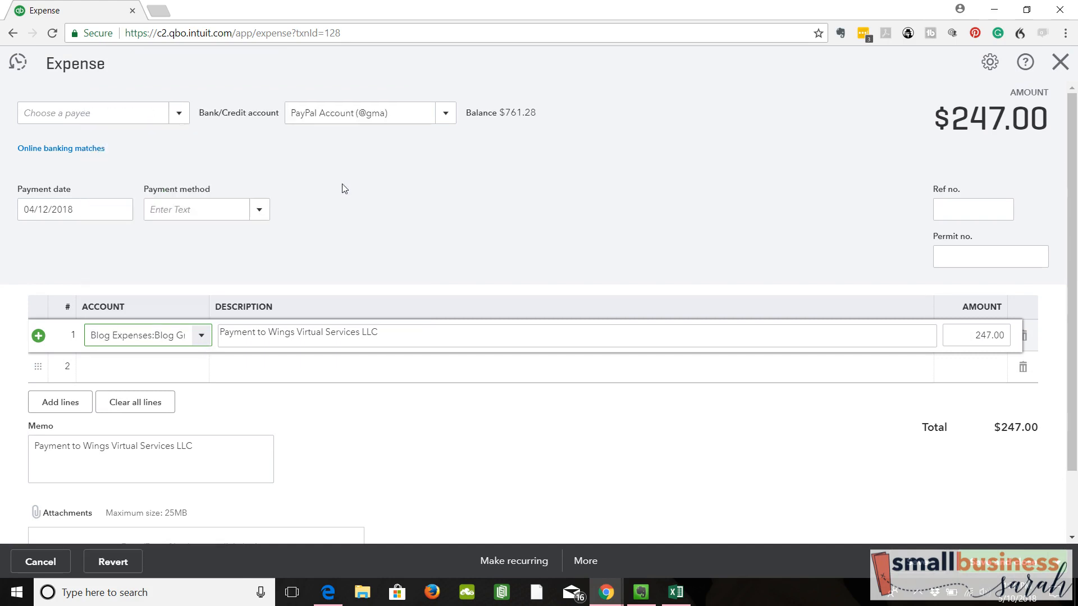
pyautogui.click(1006, 567)
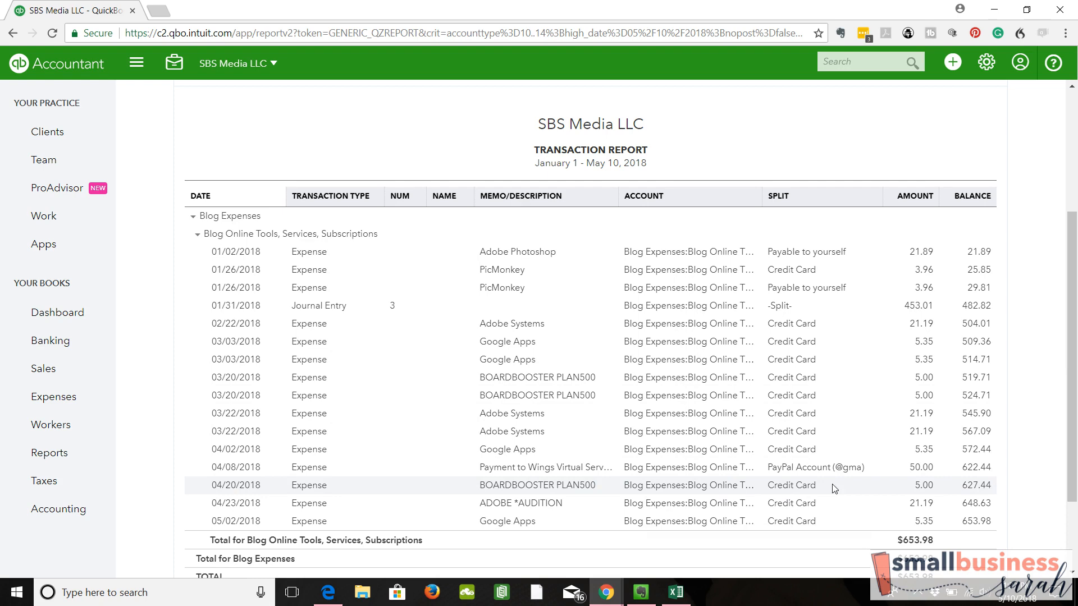
# Return to the Profit and Loss summary and open the transactions behind Online, Tools, and Subscriptions
pyautogui.moveTo(1073, 402); pyautogui.dragTo(1074, 308)
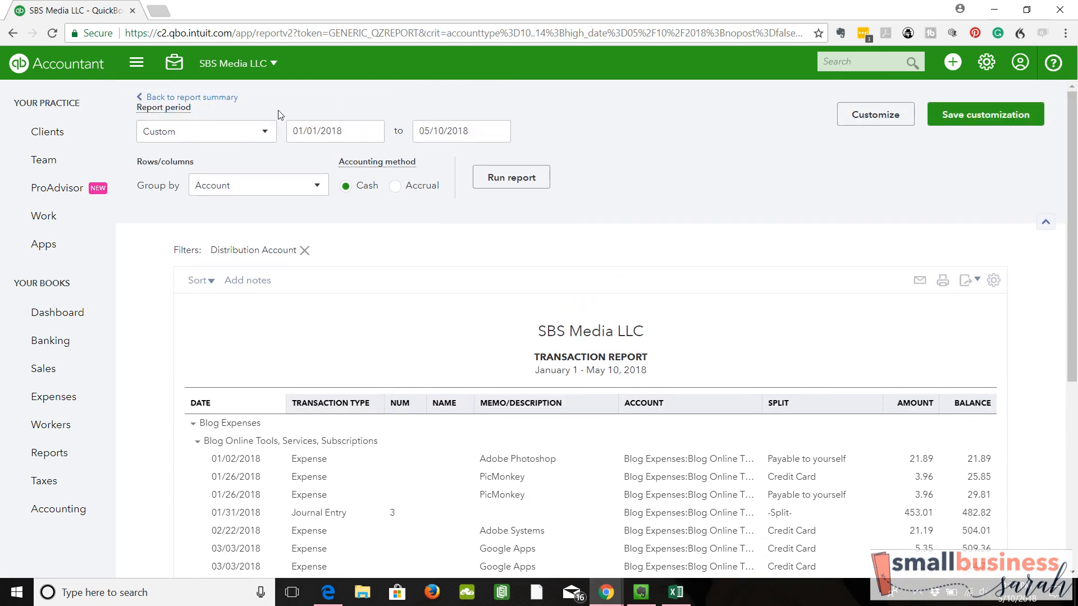
pyautogui.click(218, 99)
pyautogui.scroll(-5, 668, 202)
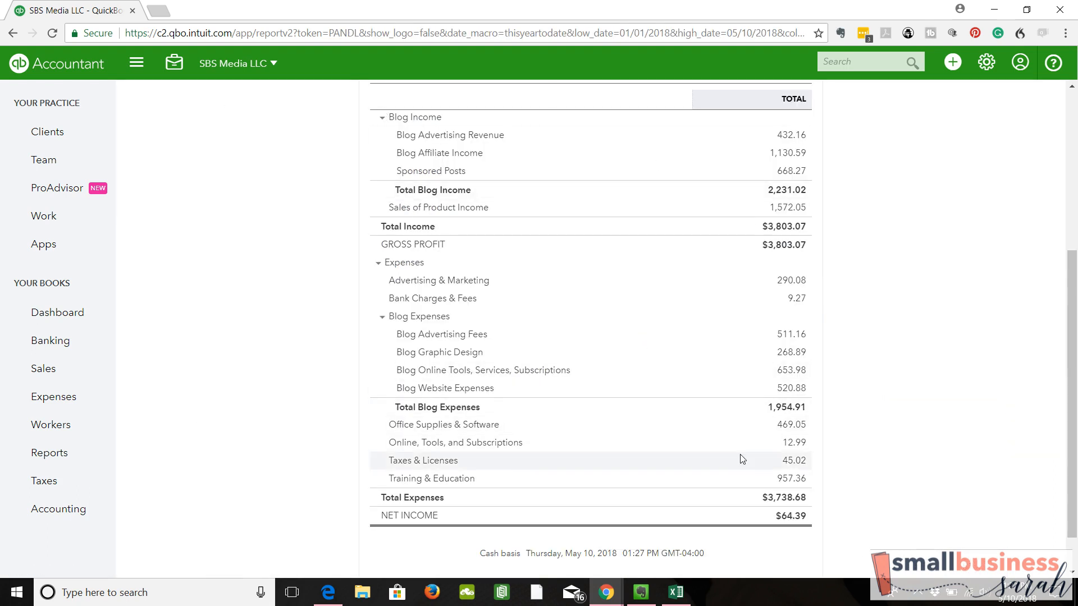
pyautogui.click(794, 444)
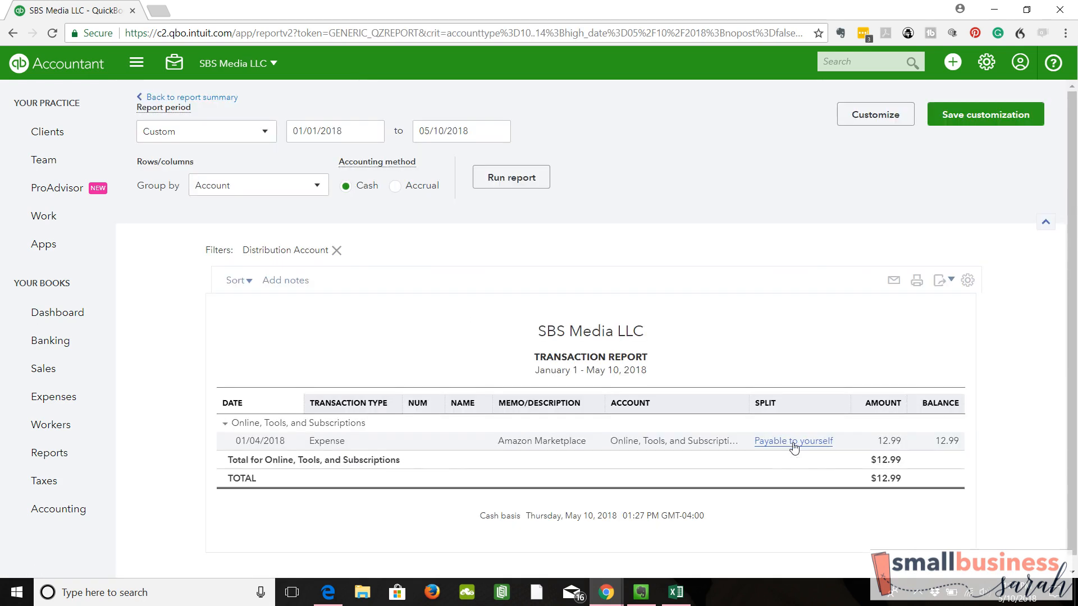
# Recategorize the 01/04/2018 Amazon Marketplace expense to Blog Online Tools, Services, Subscriptions and save it
pyautogui.click(680, 442)
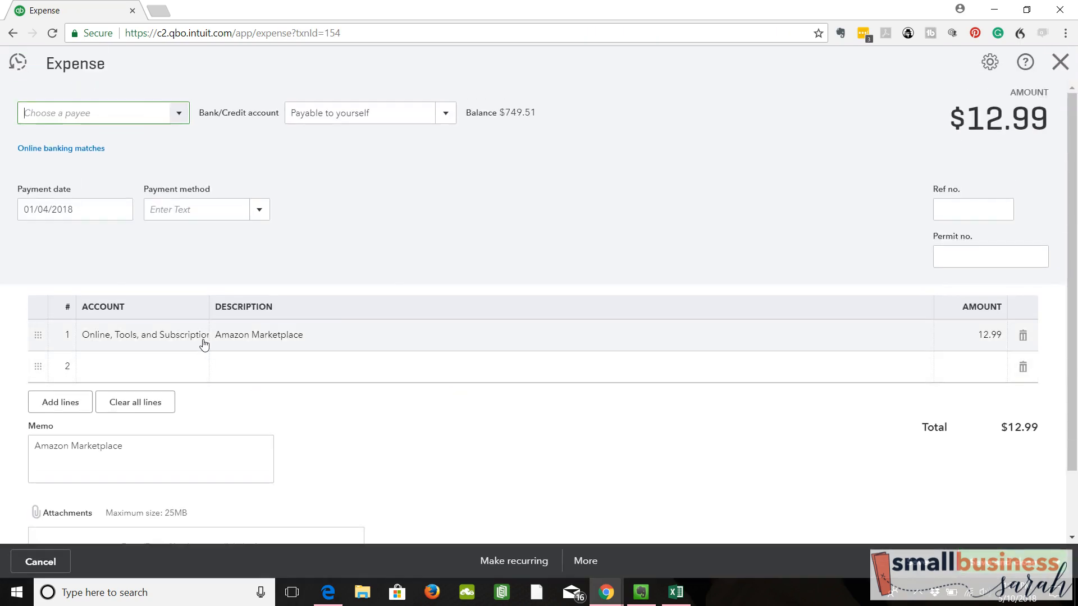
pyautogui.click(204, 345)
pyautogui.click(203, 342)
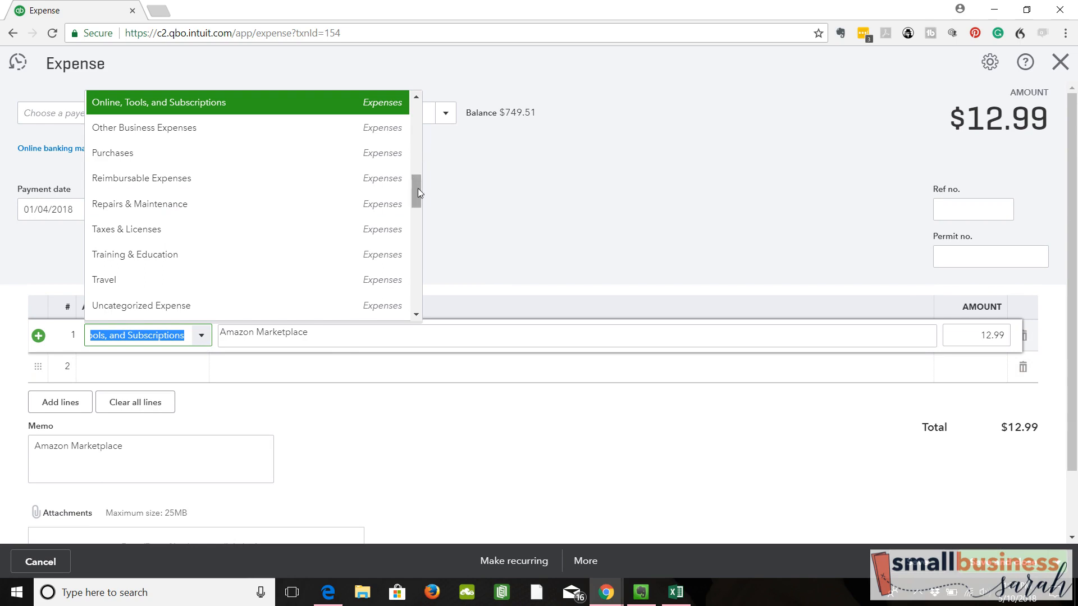
pyautogui.moveTo(417, 188); pyautogui.dragTo(423, 133)
pyautogui.click(292, 171)
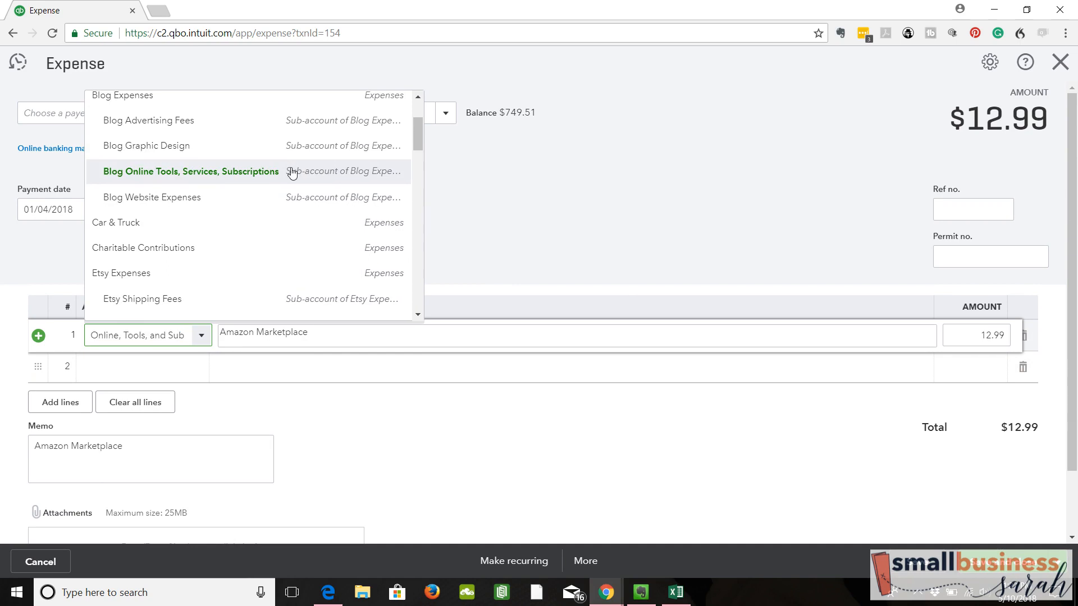
pyautogui.click(1003, 574)
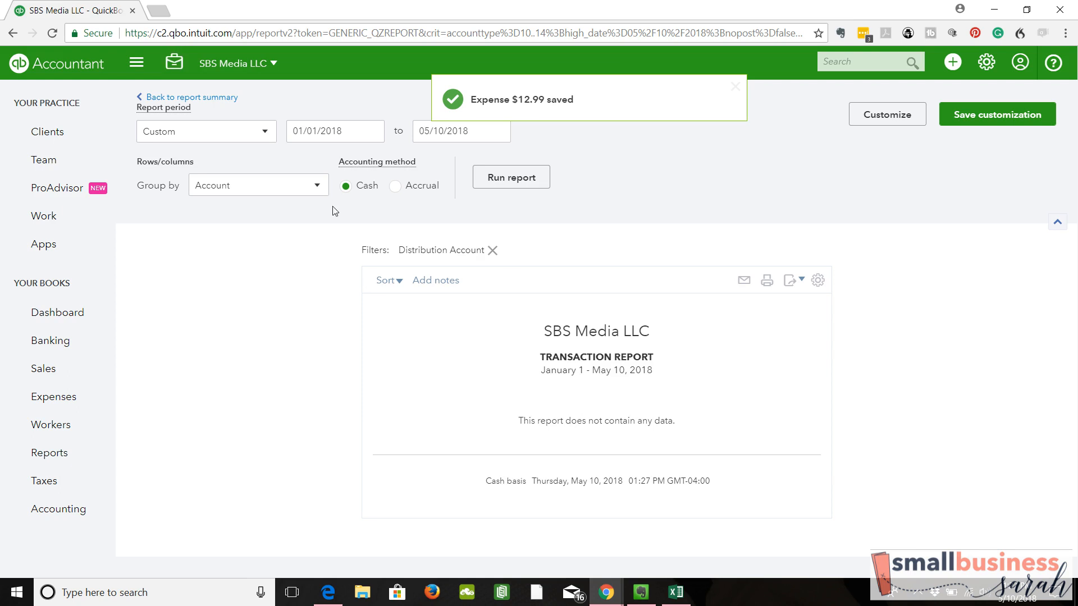
# Return to the Profit and Loss summary and inspect the journal entry behind the Training & Education expense
pyautogui.click(232, 104)
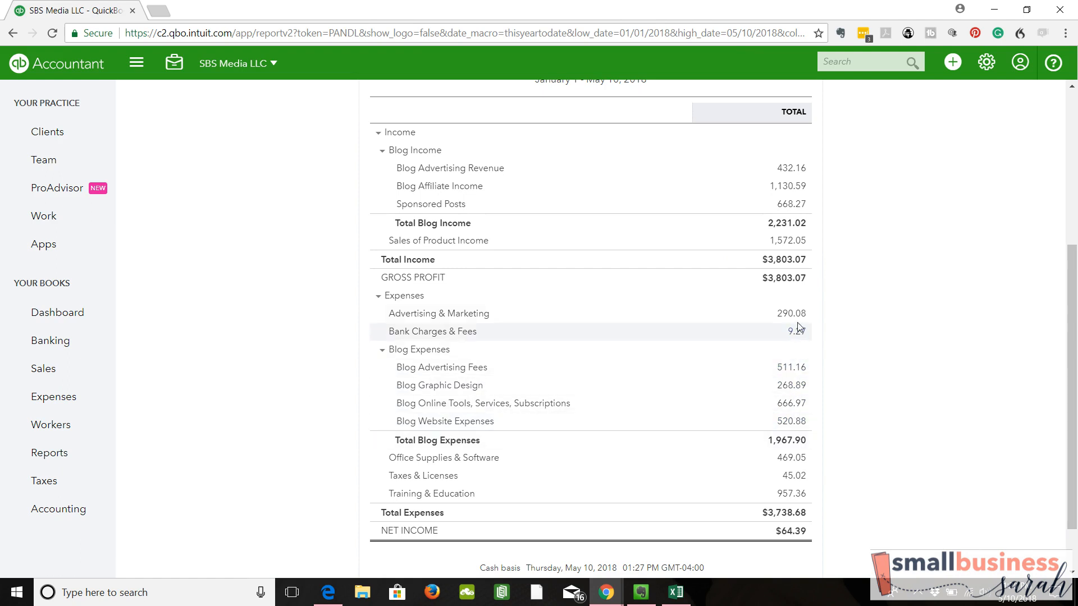
pyautogui.click(792, 497)
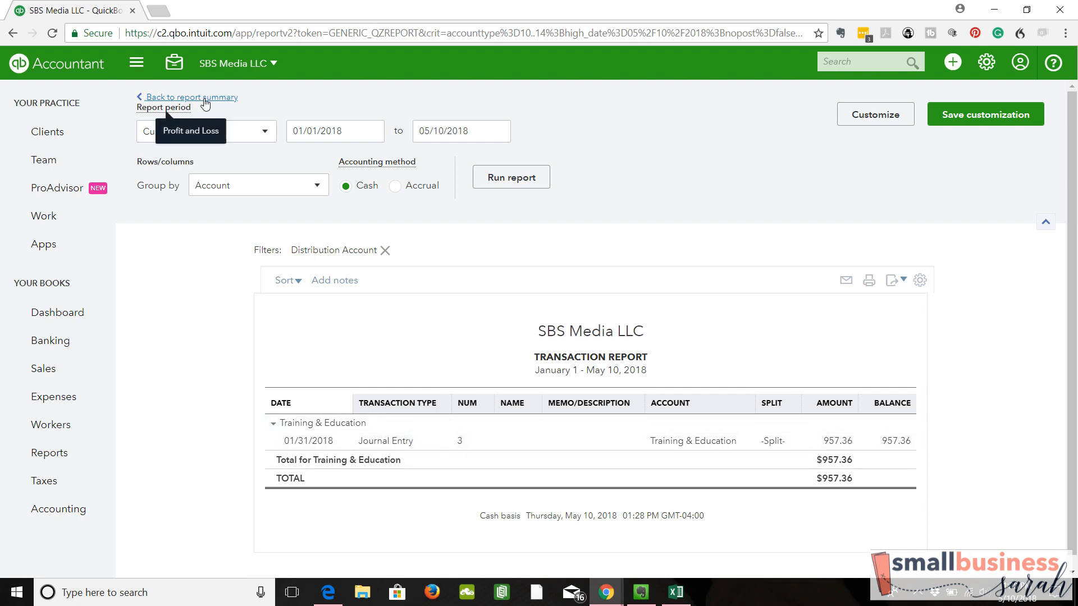
pyautogui.click(674, 442)
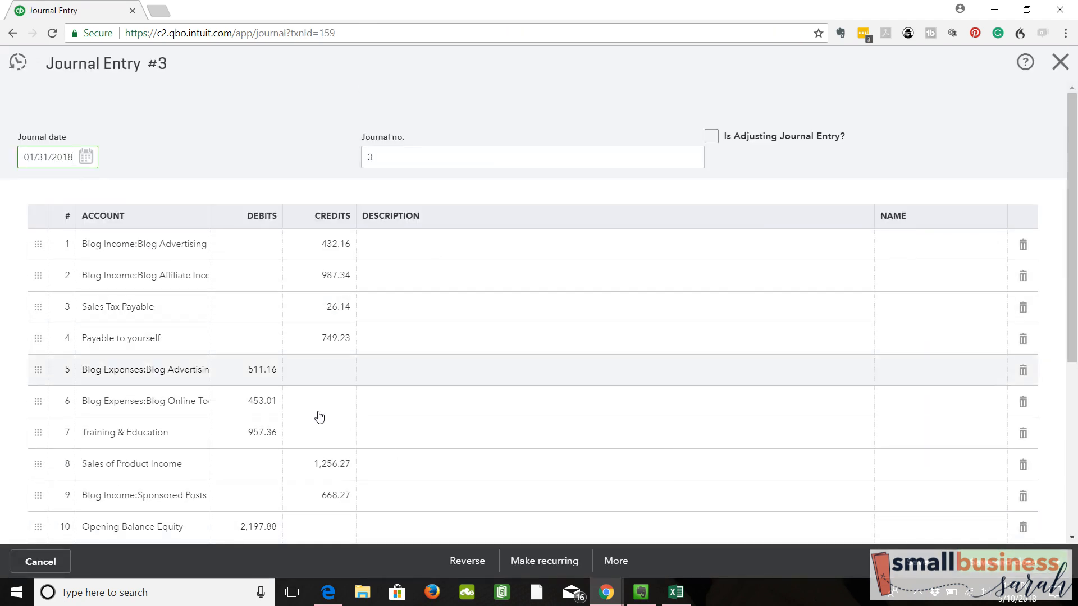
pyautogui.click(1060, 66)
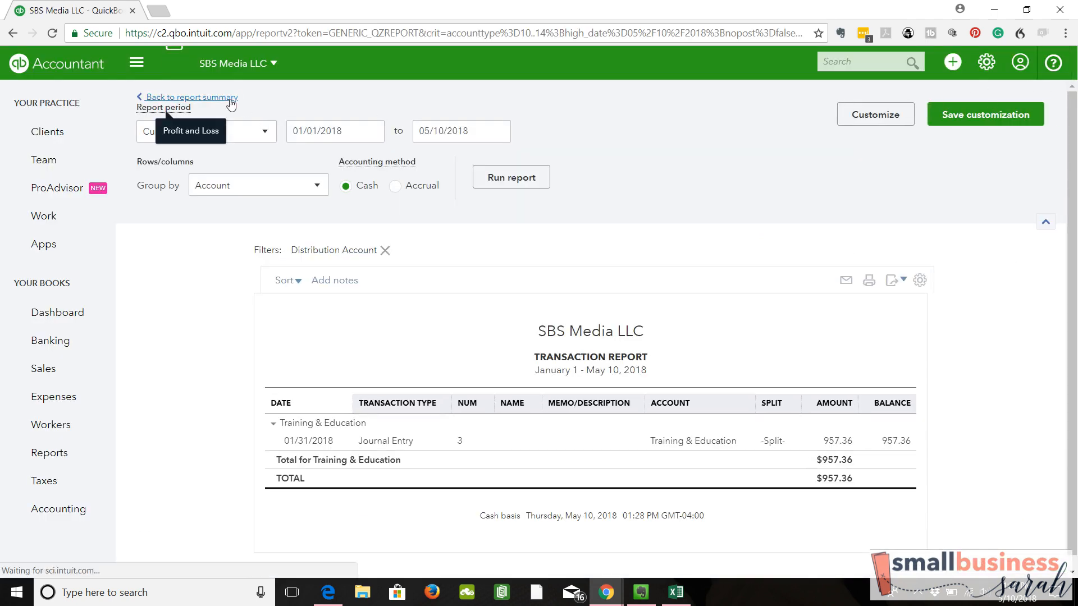
# Go back to the Profit and Loss summary and review the updated report from its header down
pyautogui.click(153, 97)
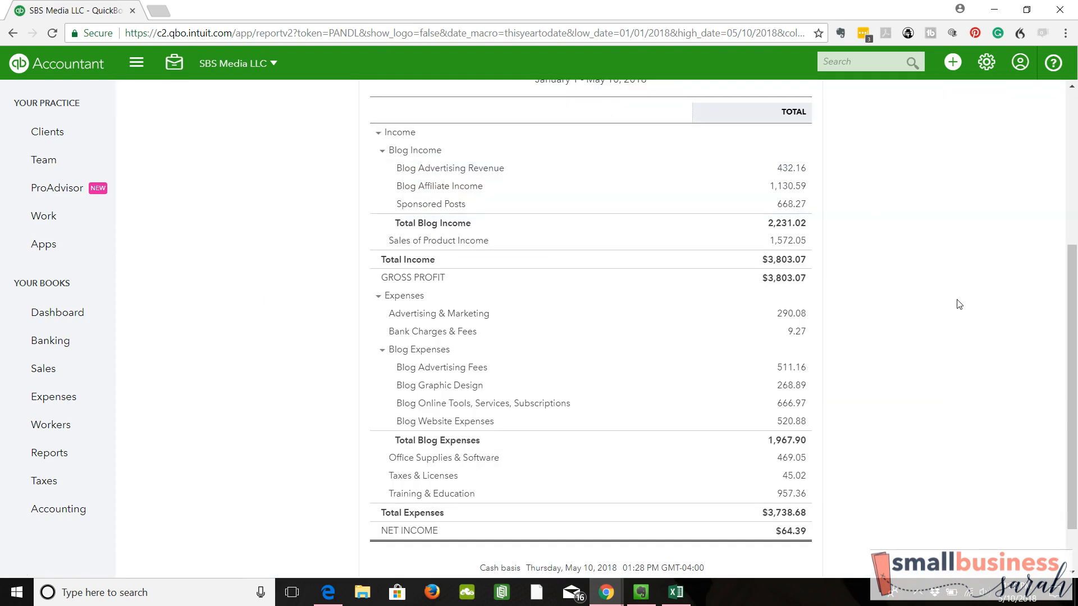
pyautogui.moveTo(1074, 461); pyautogui.dragTo(1074, 307)
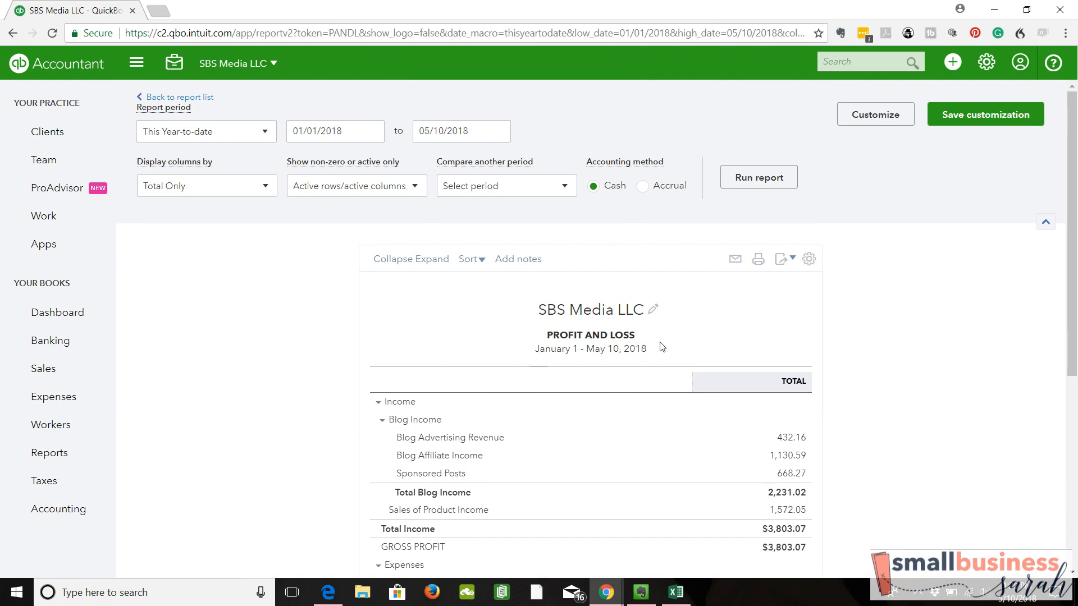
pyautogui.scroll(-2, 1074, 199)
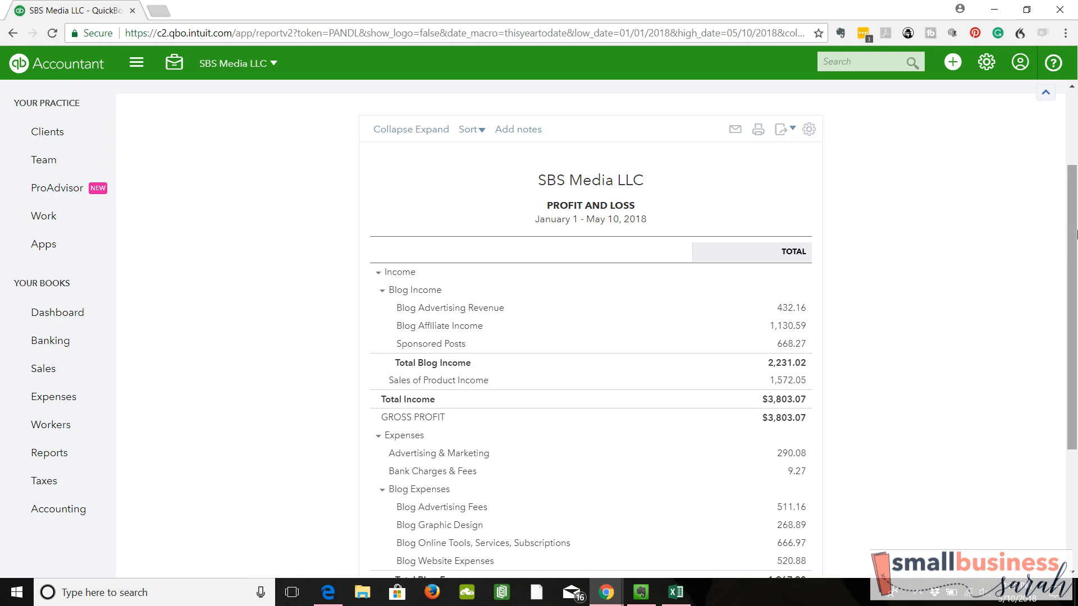
# Review the year-to-date Profit and Loss report and open the transactions behind Blog Online Tools, Services, Subscriptions
pyautogui.moveTo(1074, 247); pyautogui.dragTo(1077, 331)
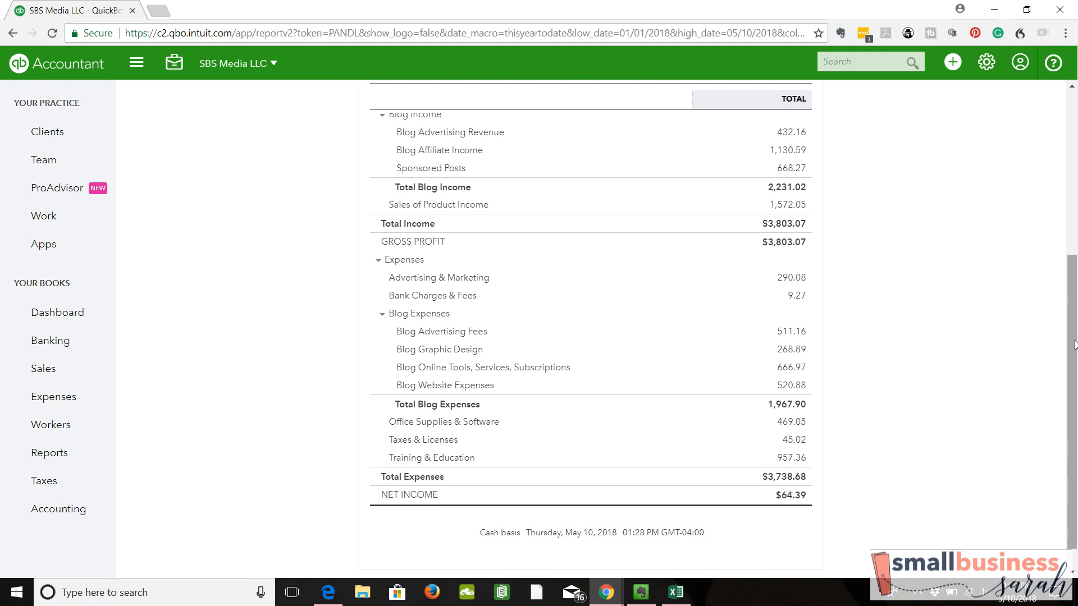
pyautogui.scroll(1, 1077, 322)
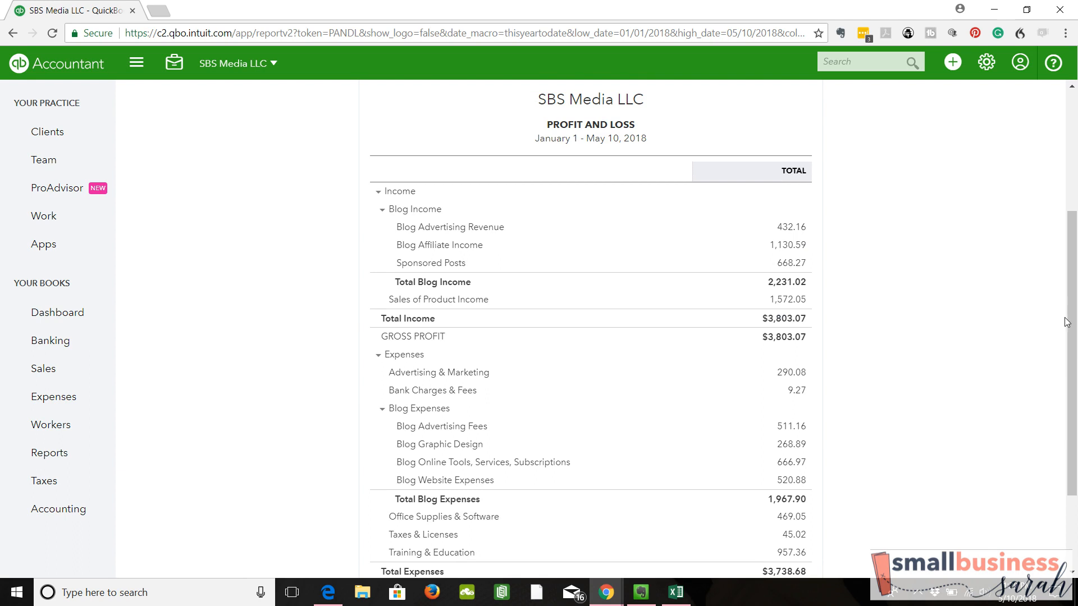
pyautogui.scroll(-1, 1069, 325)
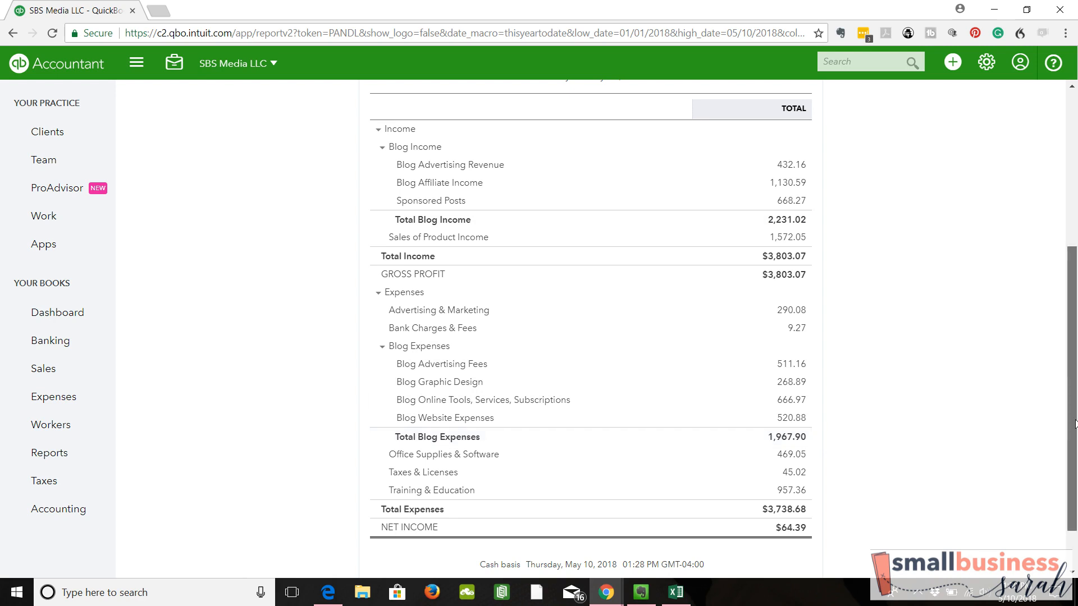
pyautogui.scroll(-1, 1071, 438)
pyautogui.scroll(2, 1071, 438)
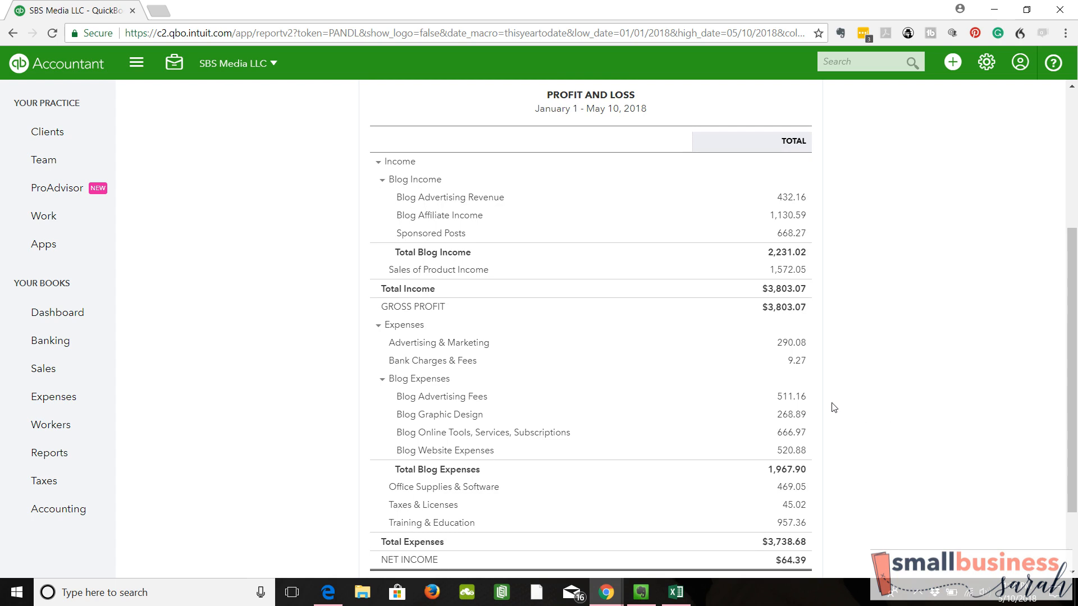
pyautogui.click(792, 433)
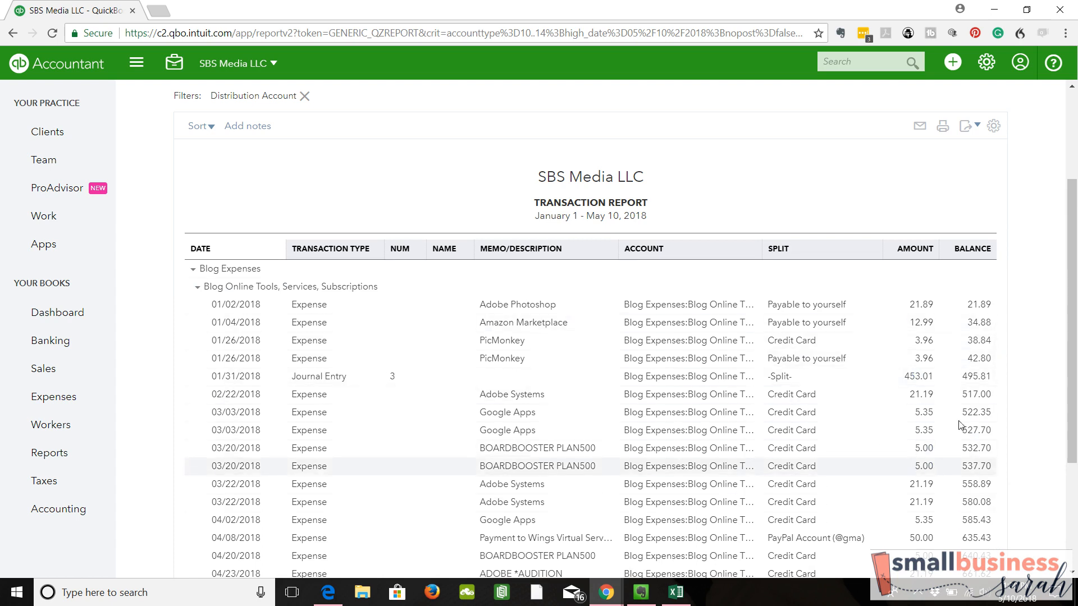
pyautogui.moveTo(1065, 315); pyautogui.dragTo(1074, 222)
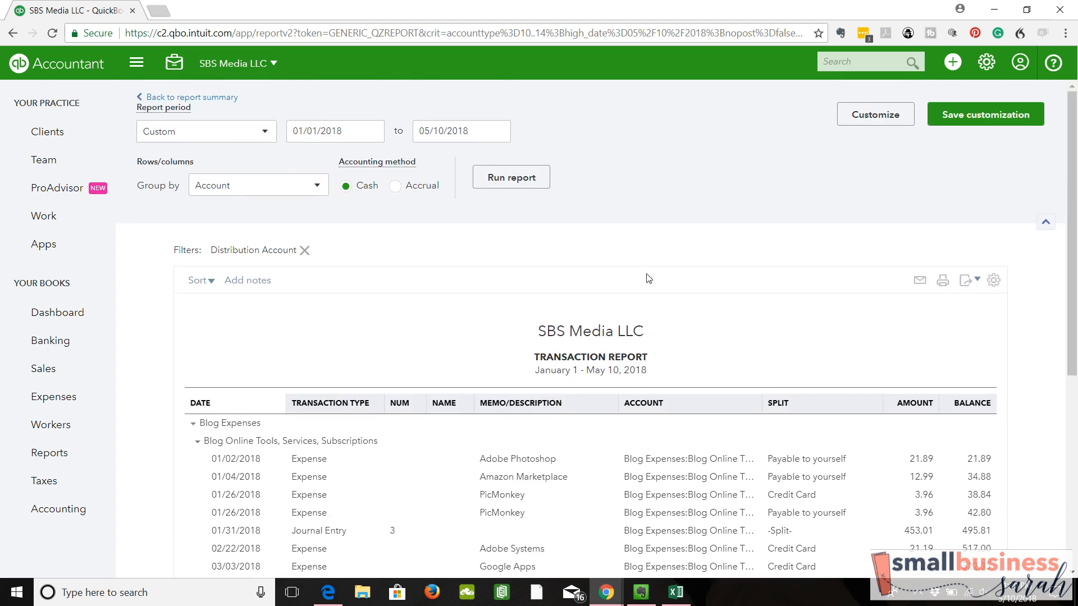
# Return to the Profit and Loss summary, rerun it with an end date of 02/28/2018, and review the report
pyautogui.click(224, 104)
pyautogui.scroll(-4, 612, 247)
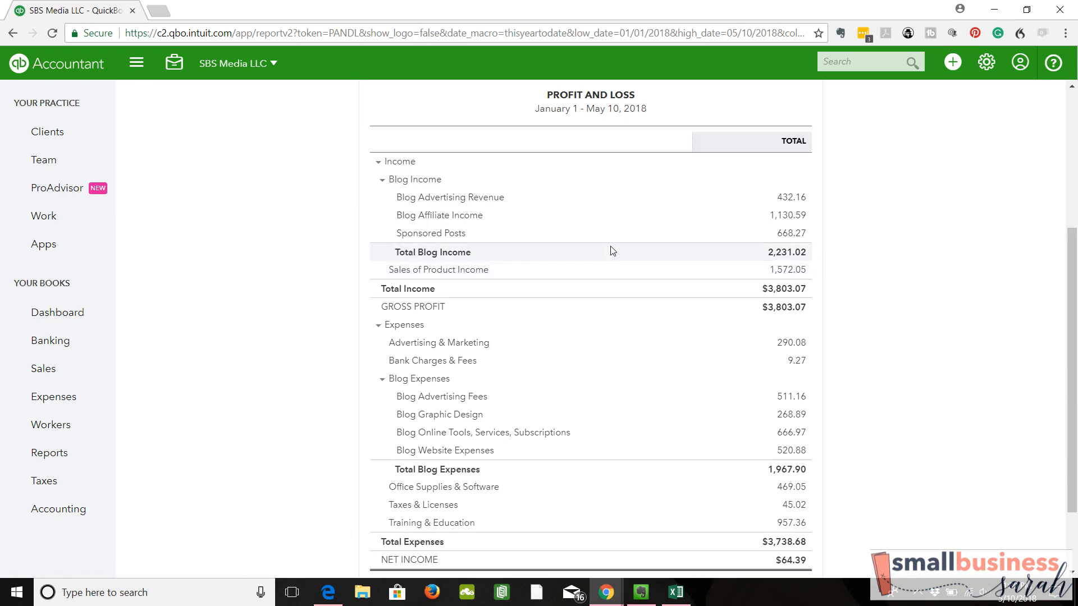
pyautogui.moveTo(1072, 298); pyautogui.dragTo(1071, 163)
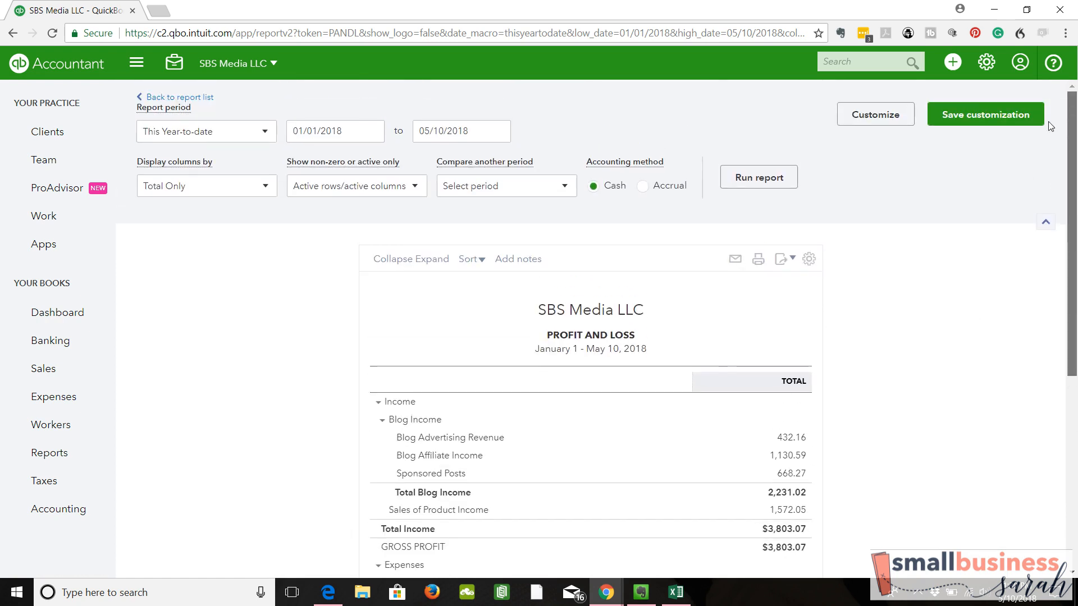
pyautogui.click(491, 135)
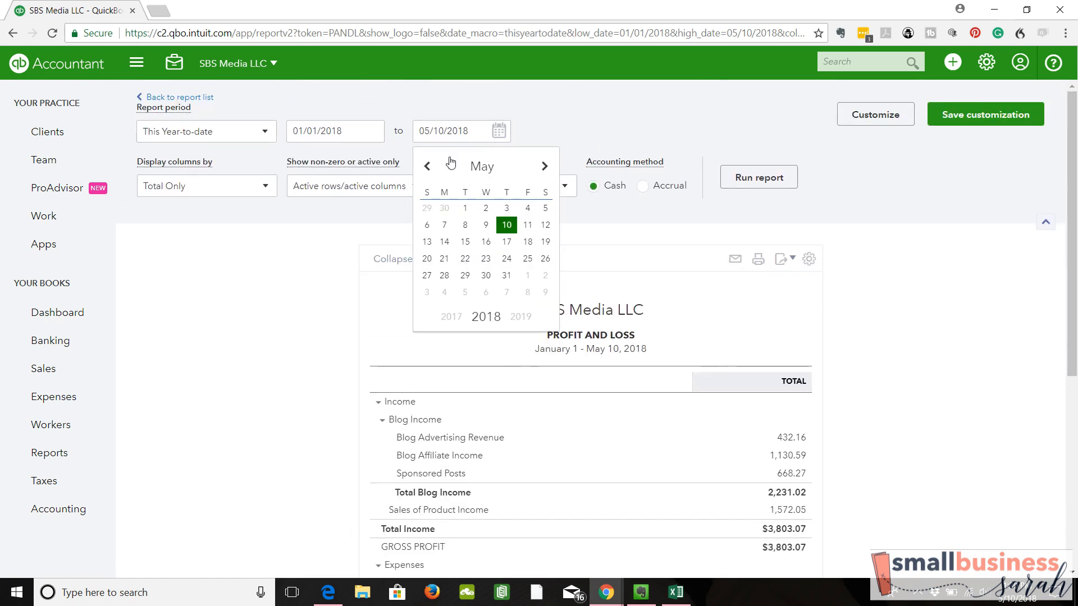
pyautogui.click(434, 167)
pyautogui.click(434, 167)
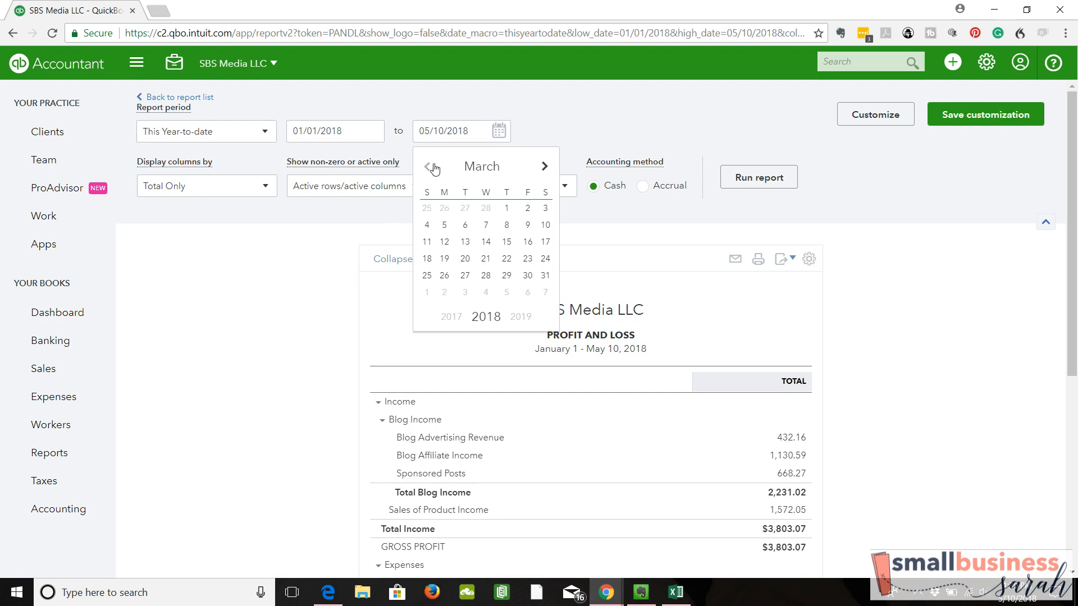
pyautogui.click(433, 167)
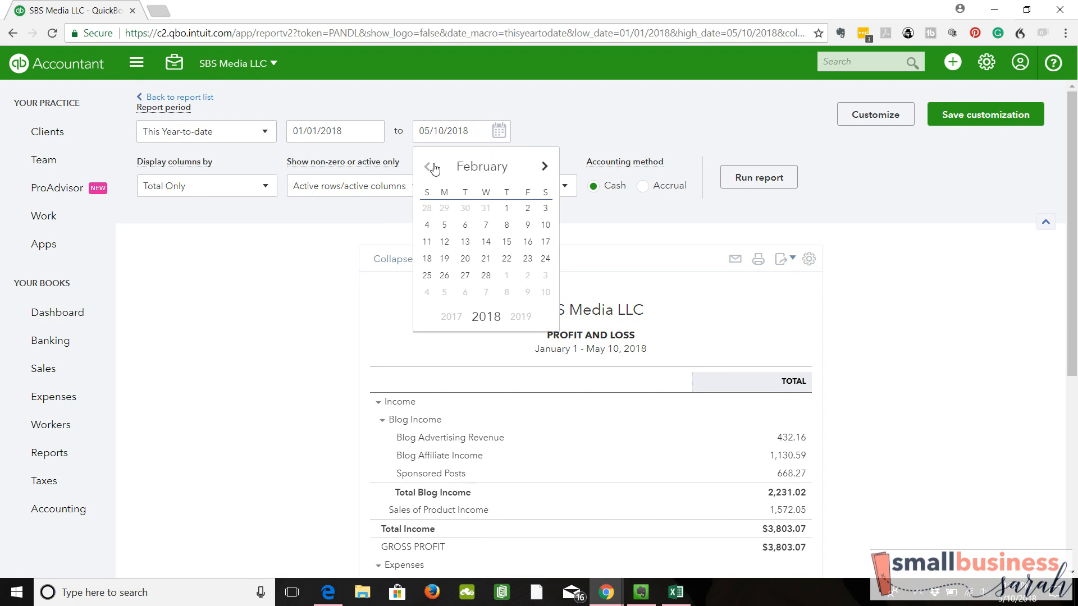
pyautogui.click(485, 275)
pyautogui.click(748, 183)
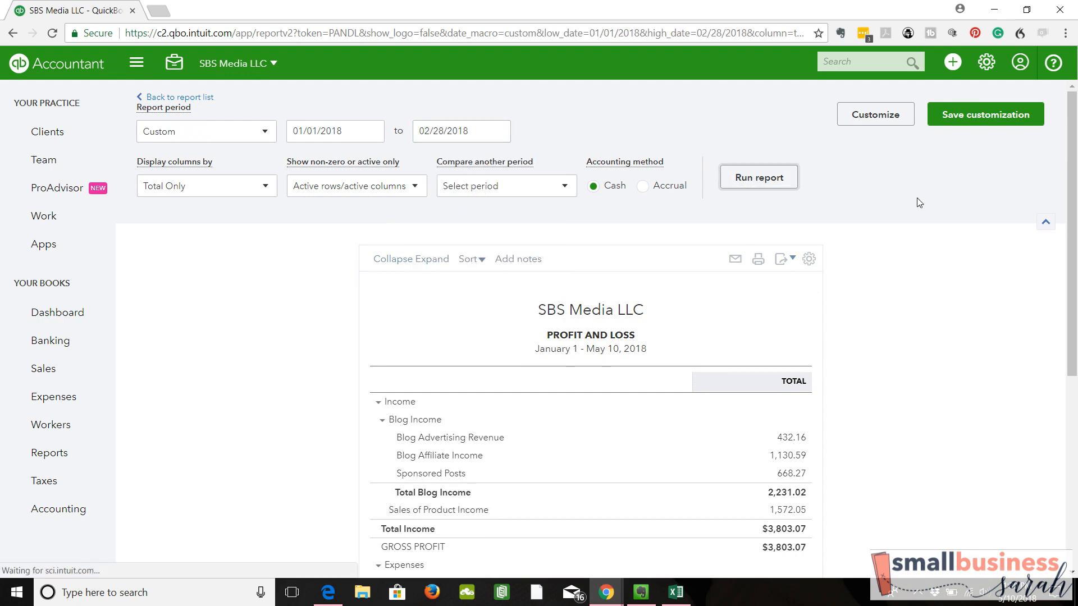
pyautogui.moveTo(1074, 340); pyautogui.dragTo(1073, 168)
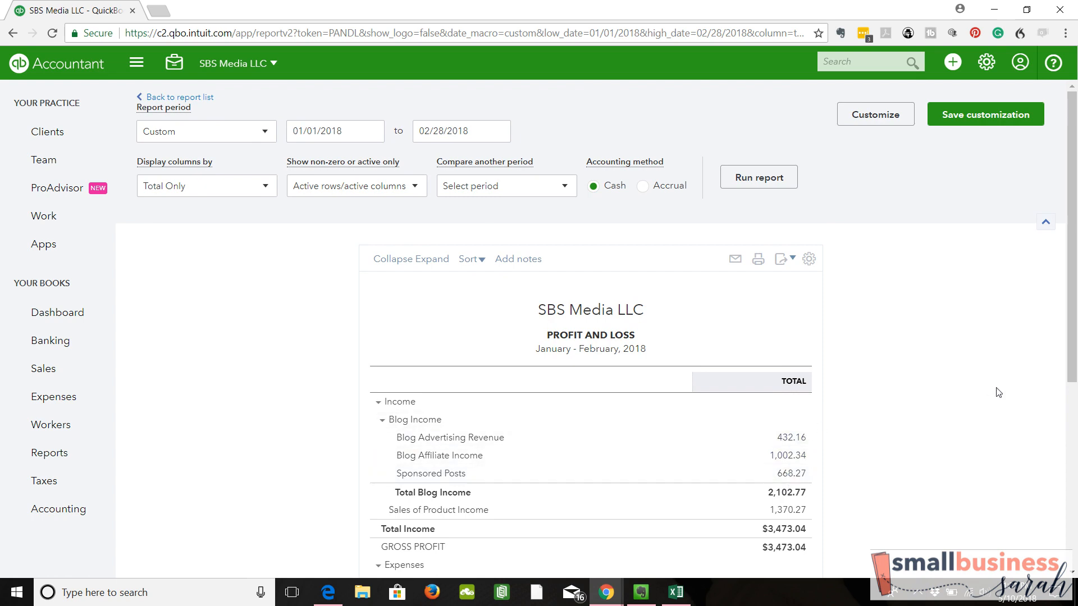
pyautogui.scroll(-2, 1069, 331)
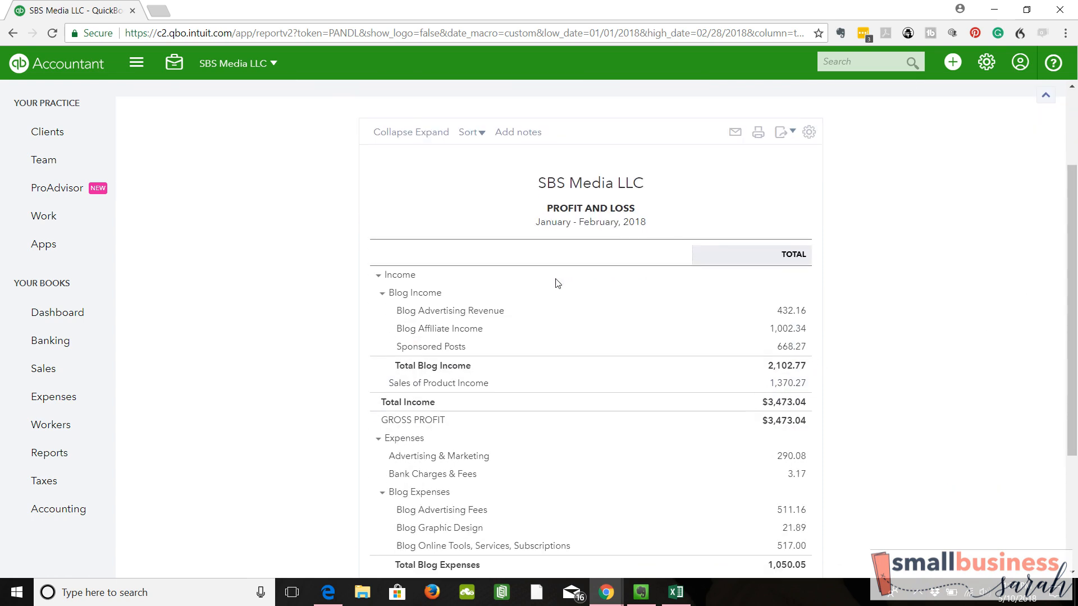
# Go to the company dashboard and set the Profit and Loss card's period to This month
pyautogui.click(77, 457)
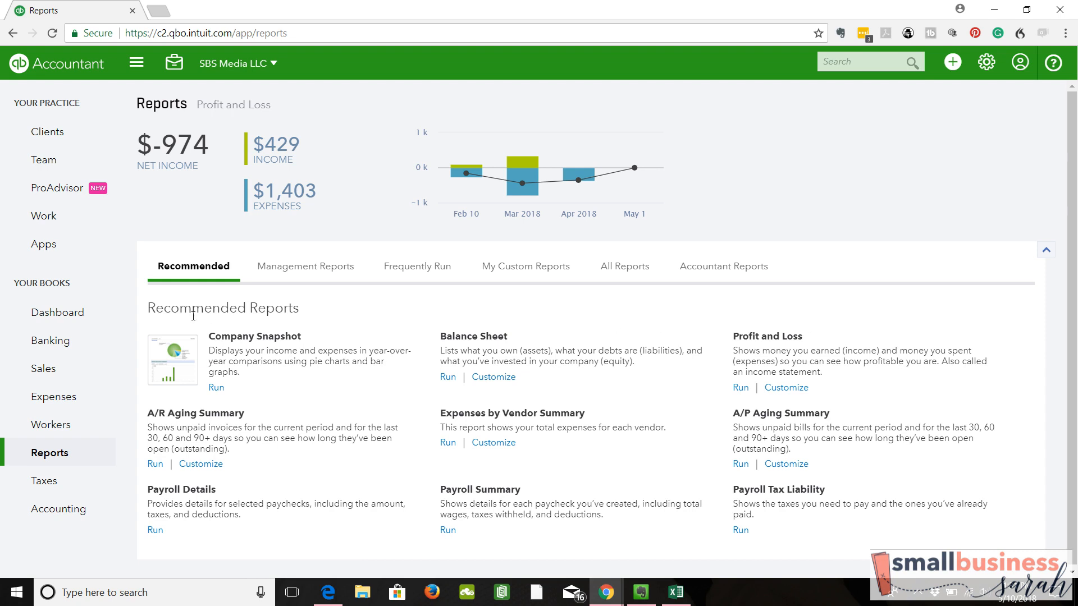
pyautogui.click(92, 318)
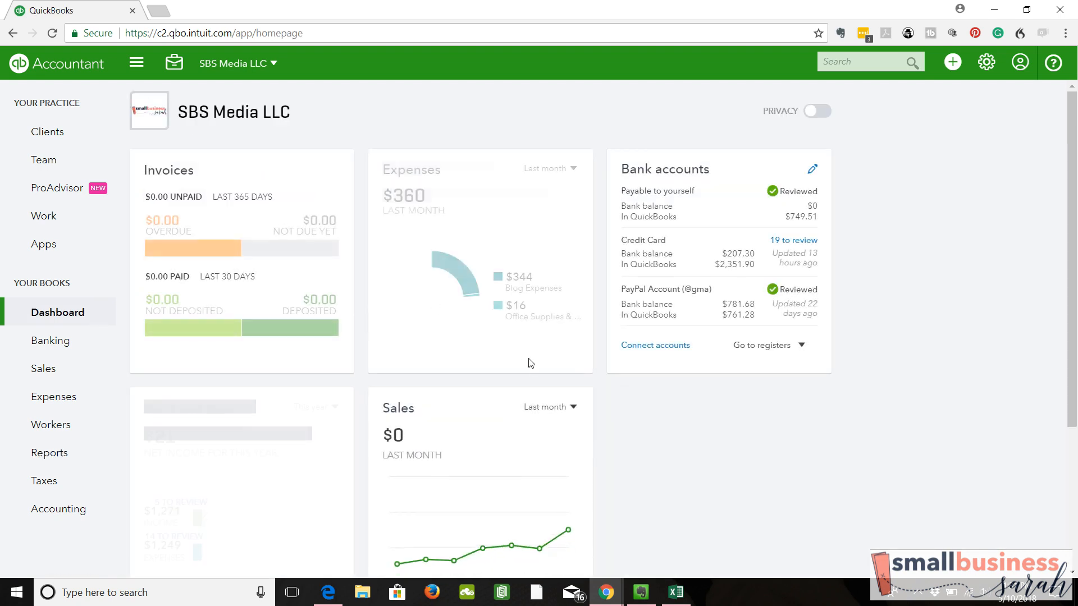
pyautogui.scroll(-1, 613, 260)
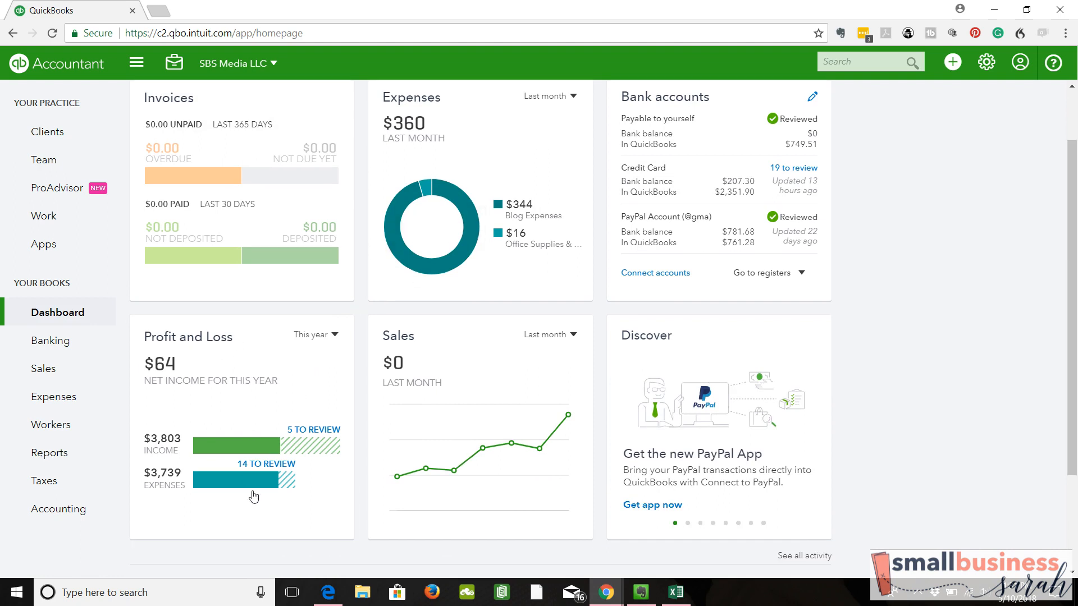
pyautogui.click(334, 335)
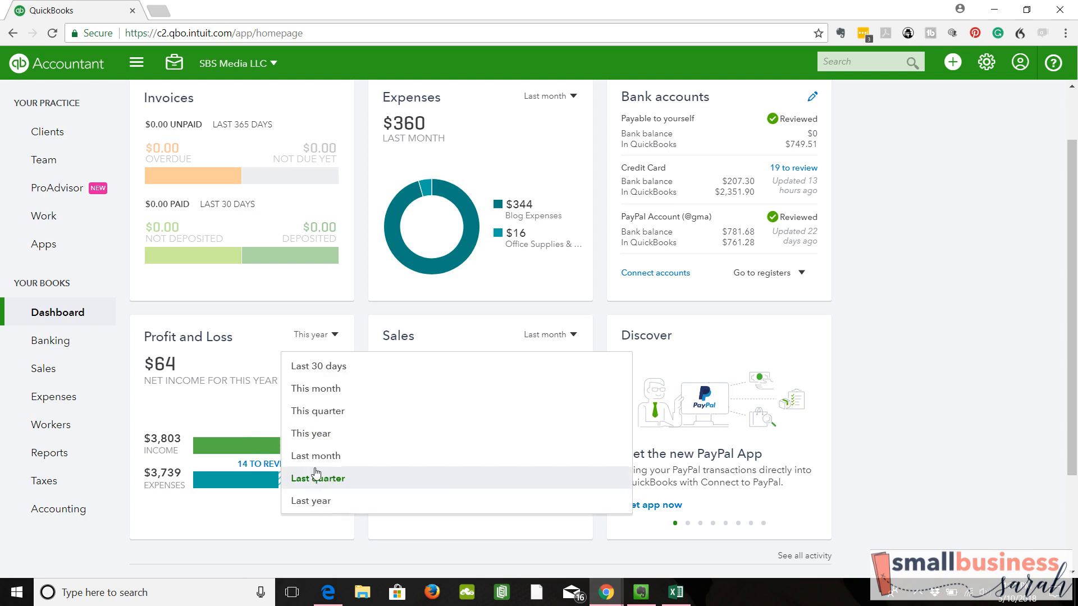
pyautogui.click(326, 396)
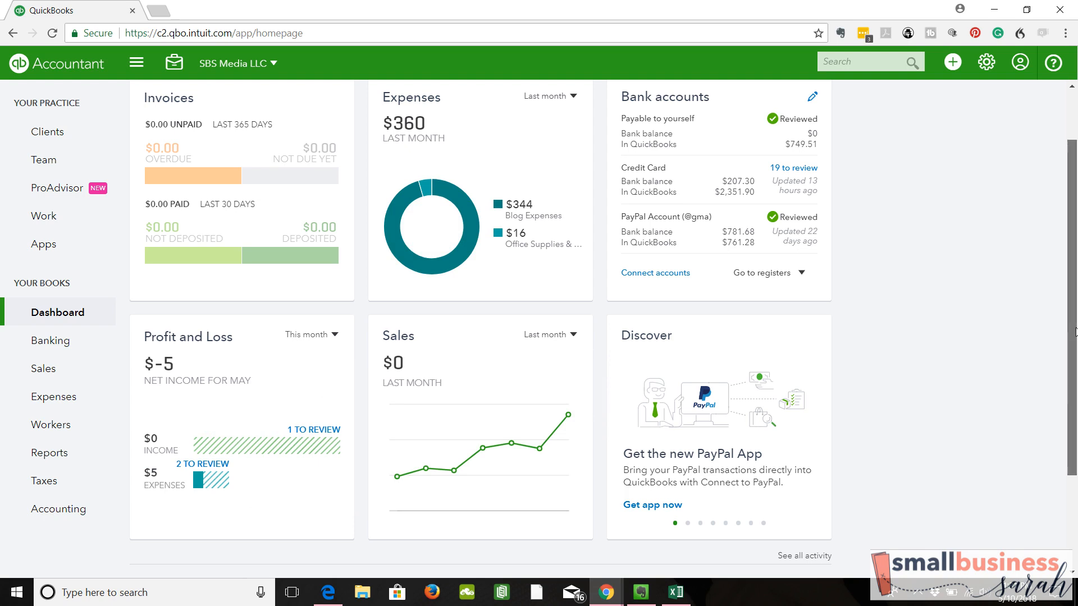
pyautogui.moveTo(1075, 332); pyautogui.dragTo(1075, 296)
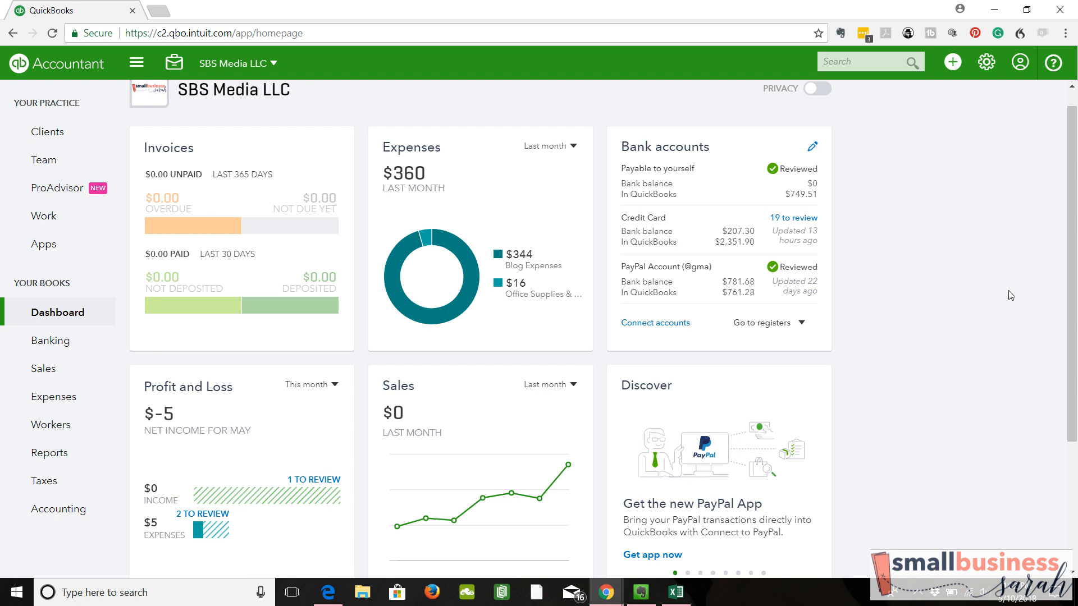
pyautogui.moveTo(1074, 258)
pyautogui.mouseDown()
pyautogui.moveTo(1075, 231)
pyautogui.moveTo(1076, 248)
pyautogui.mouseUp()
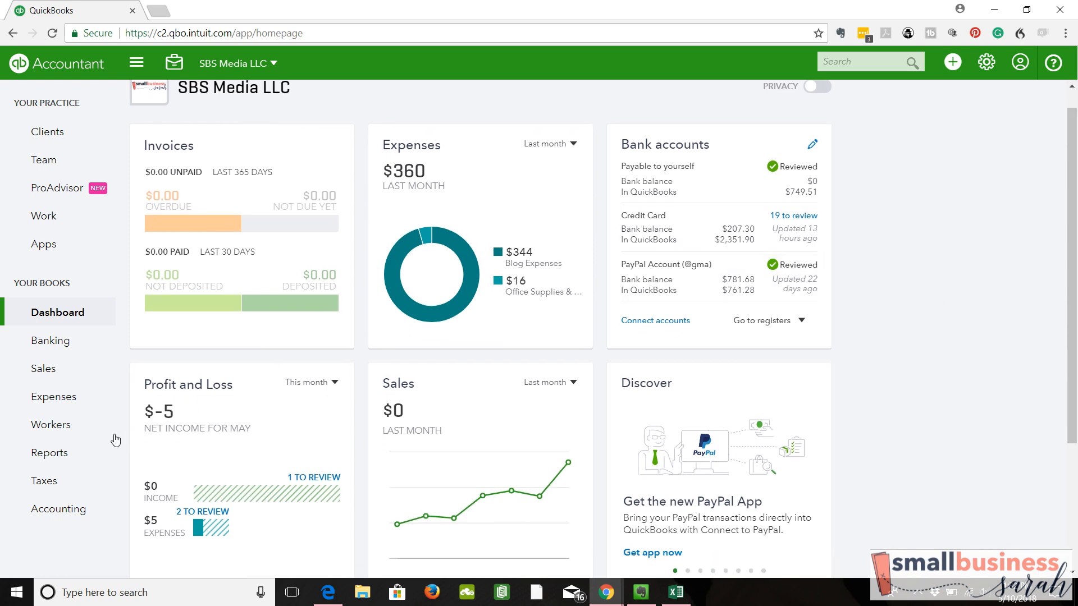
# Run the Profit and Loss report from the recommended reports
pyautogui.click(83, 454)
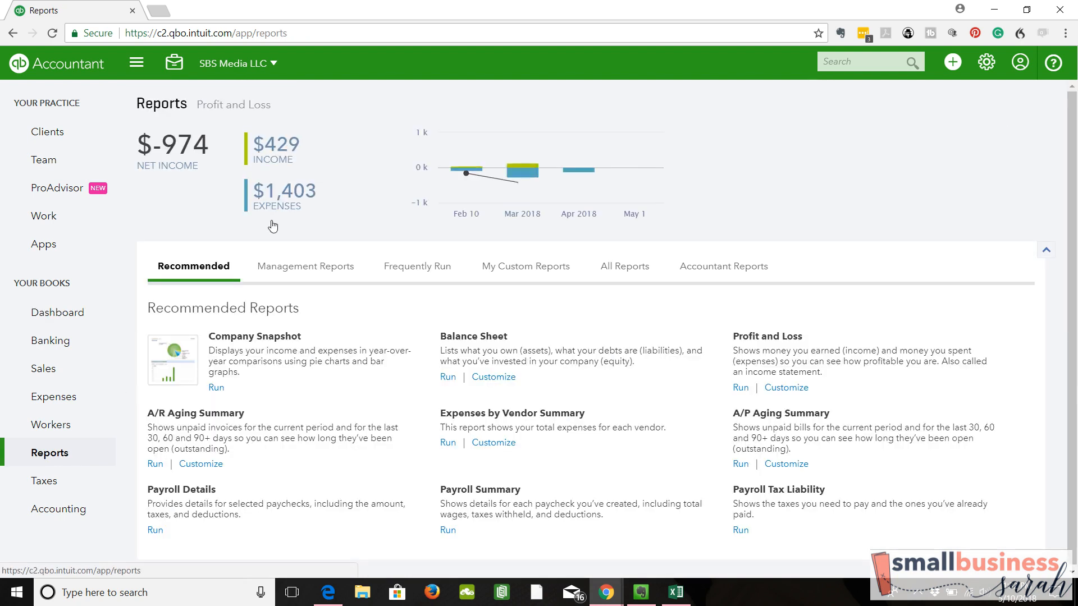
pyautogui.click(737, 387)
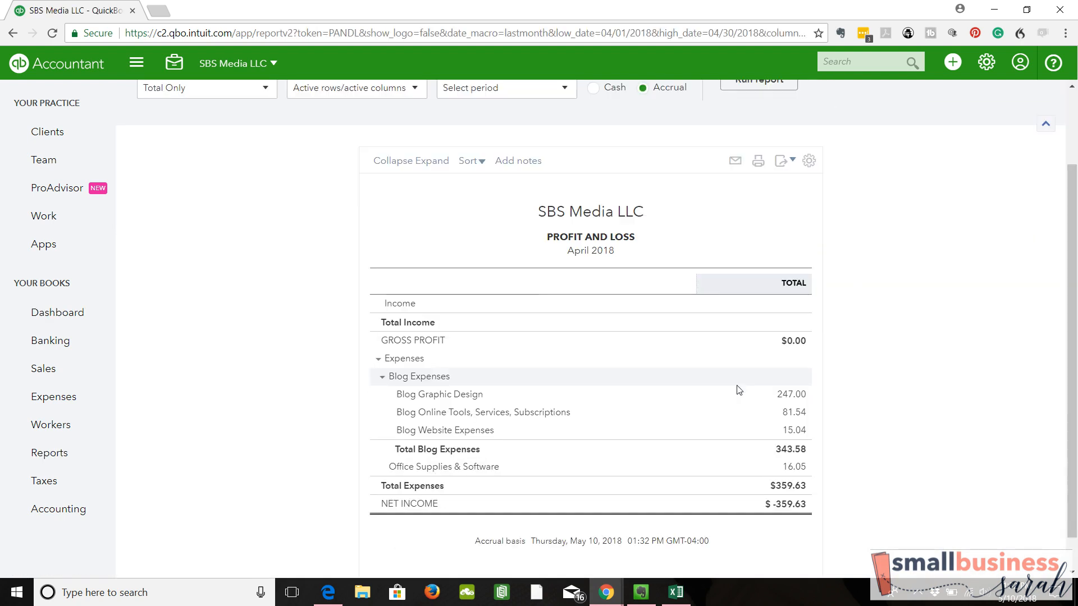
pyautogui.scroll(1, 817, 204)
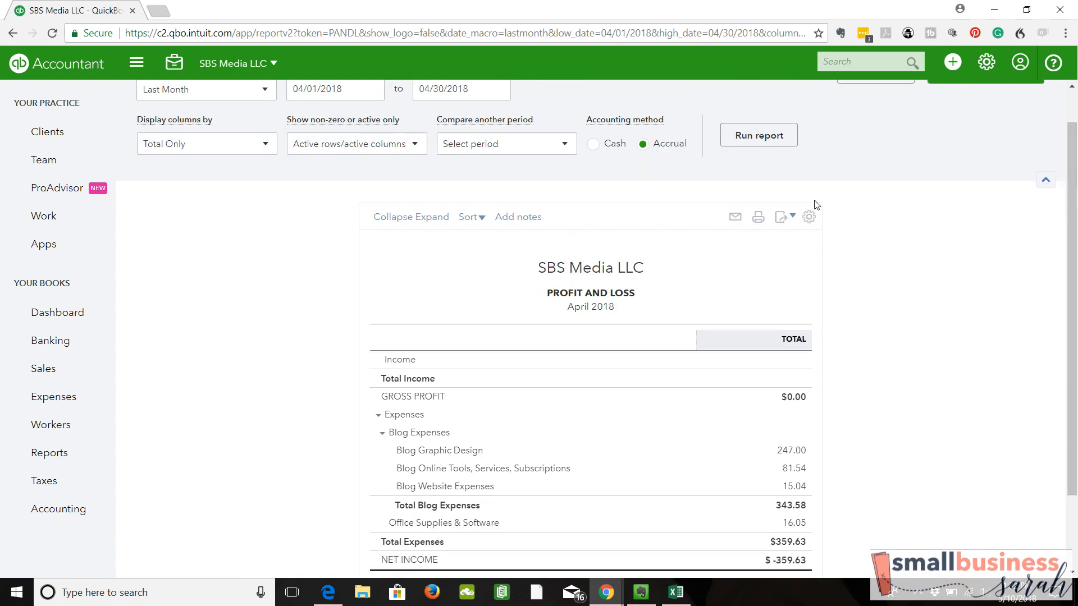
# Check the export formats offered for the Profit and Loss report without exporting it
pyautogui.click(786, 222)
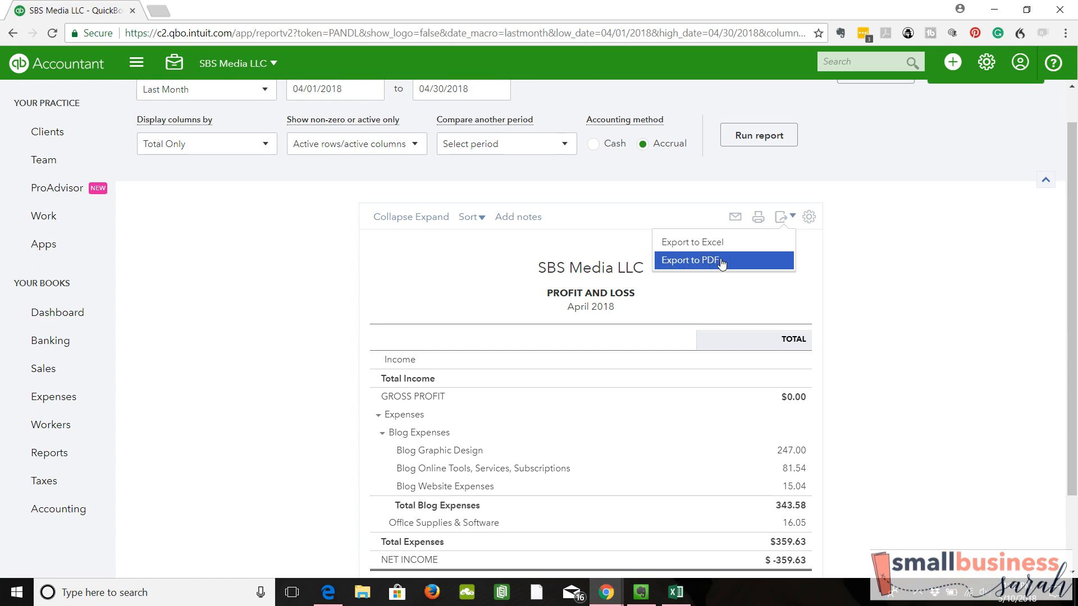
pyautogui.click(893, 290)
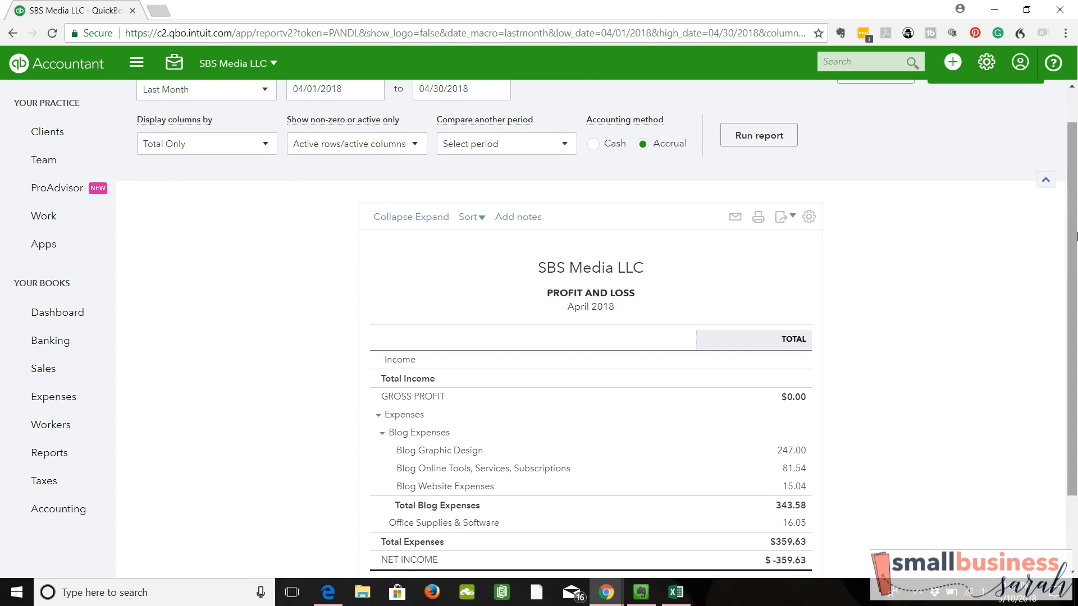
pyautogui.scroll(1, 1075, 230)
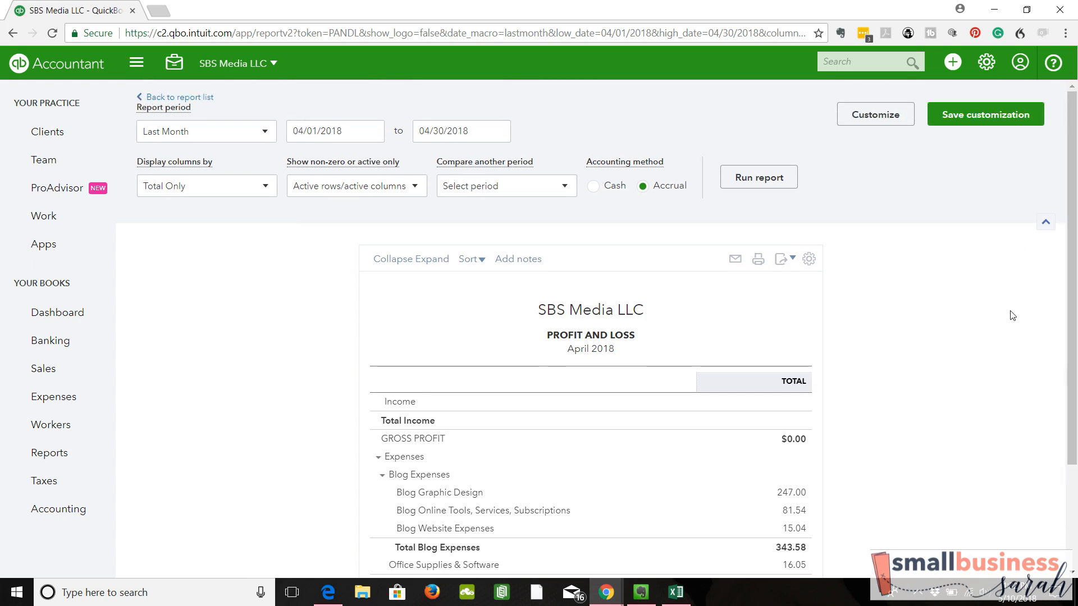